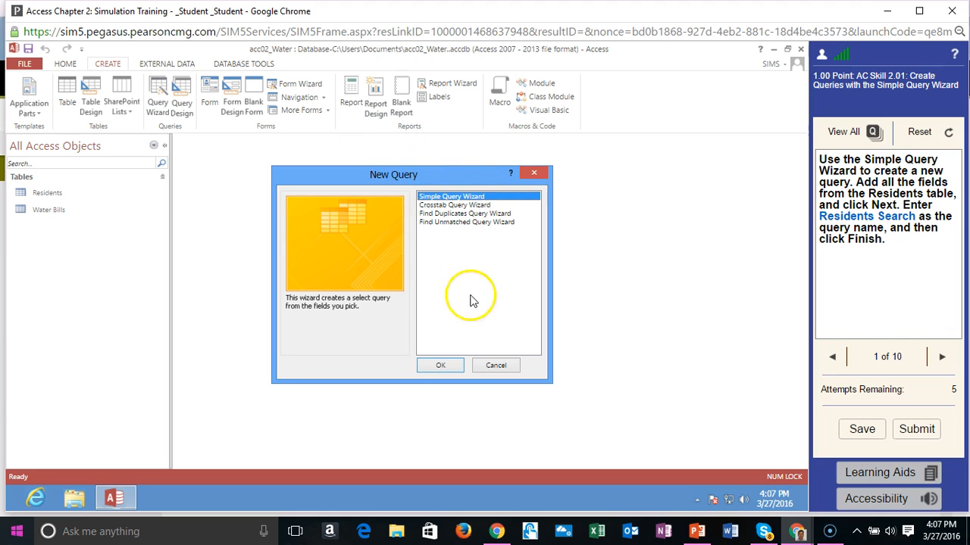
- Start the Simple Query Wizard and add all fields of the Residents table to the new query
click(442, 366)
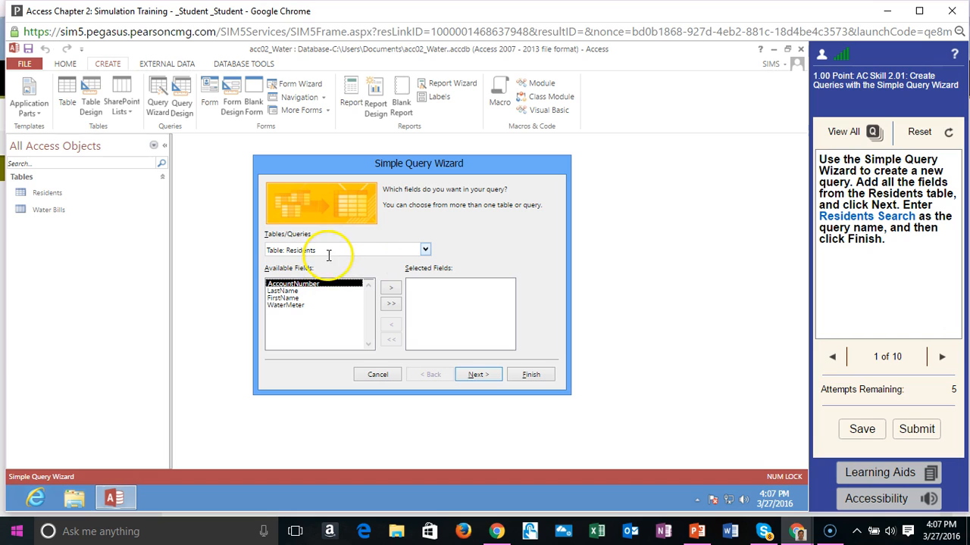
click(426, 252)
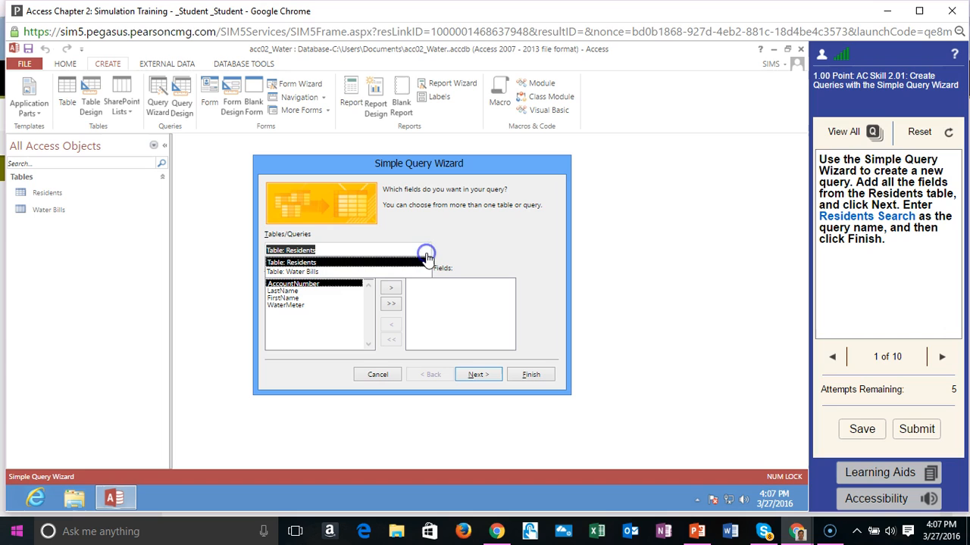
click(299, 261)
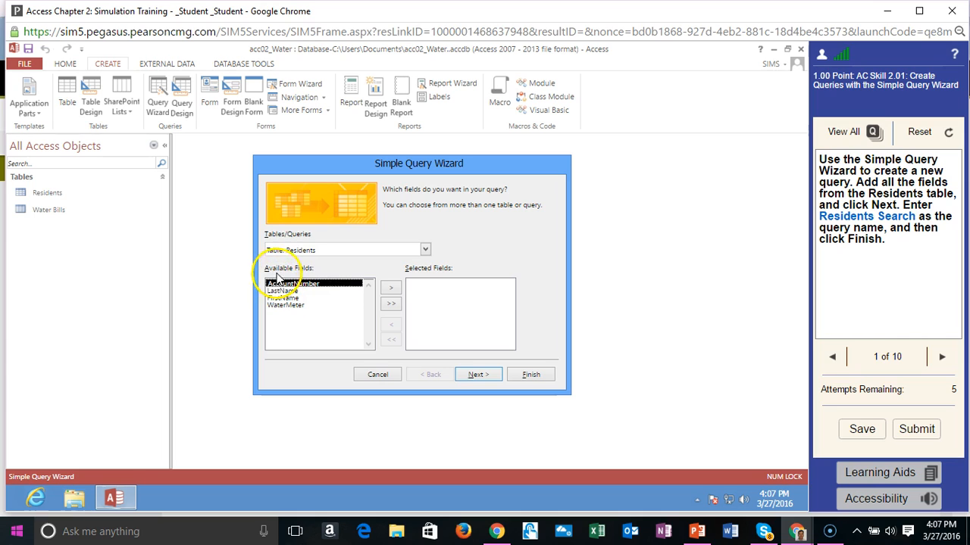
click(391, 291)
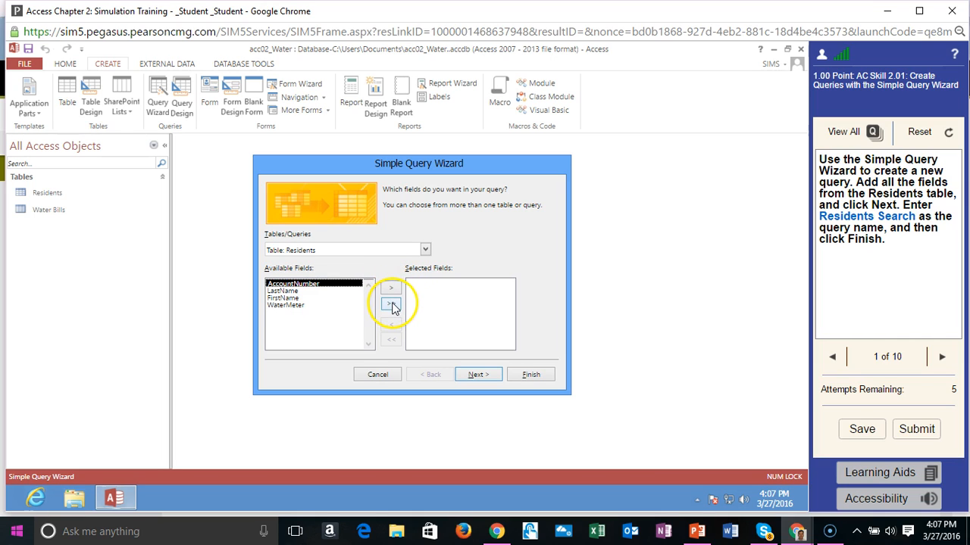
click(392, 306)
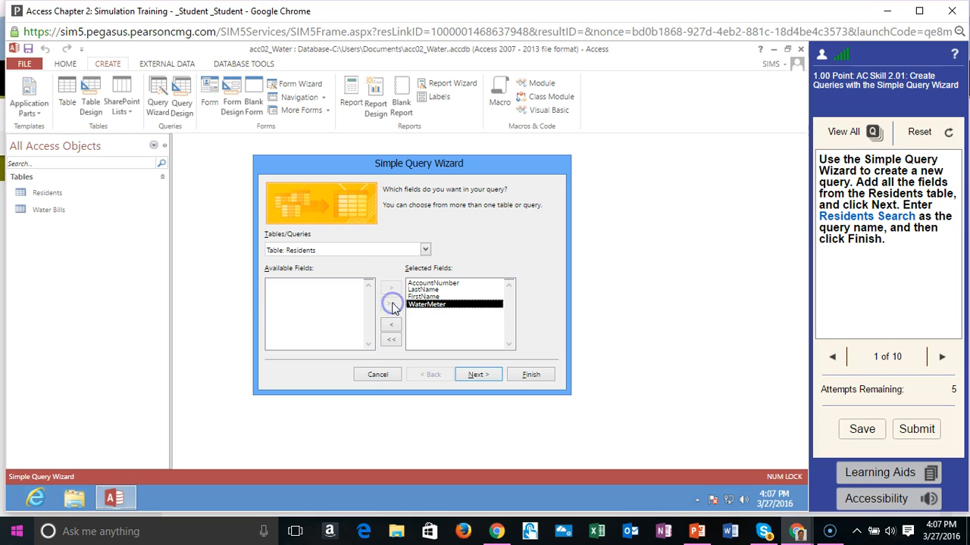
click(477, 375)
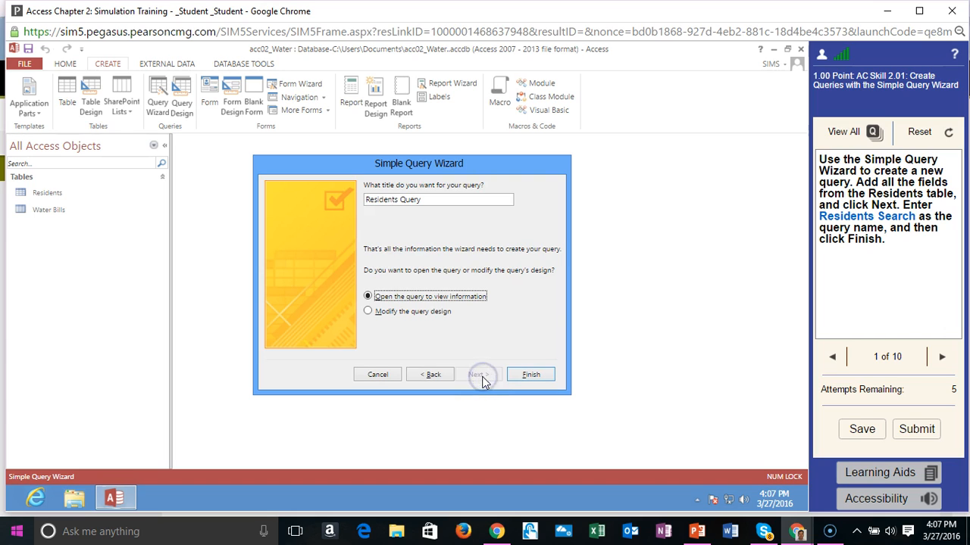
- Name the new query Residents Search and finish the wizard
drag(422, 200, 402, 201)
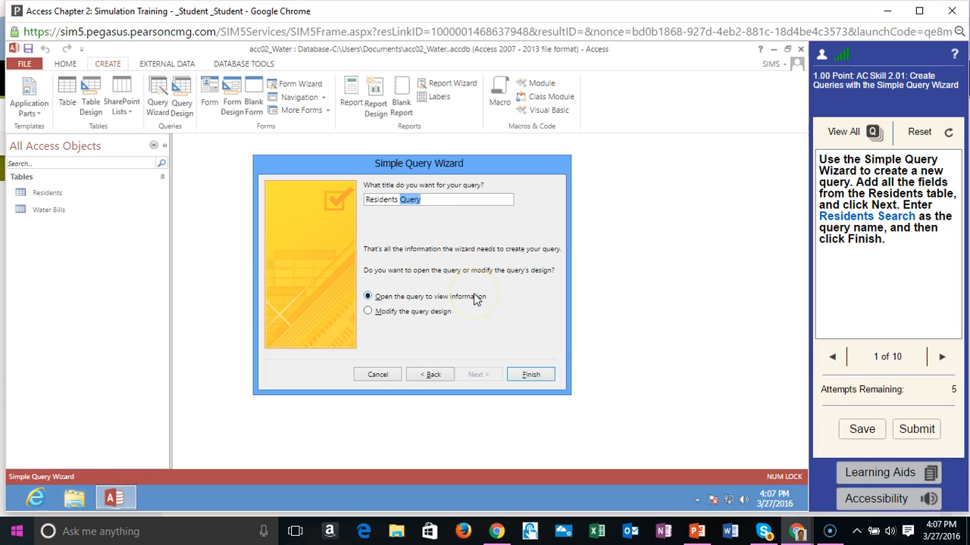
text(Search)
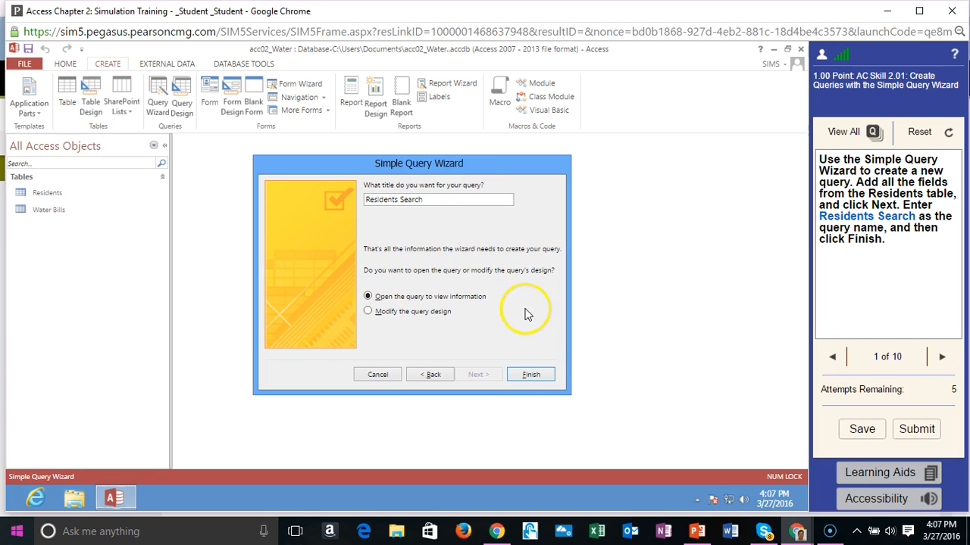
click(531, 375)
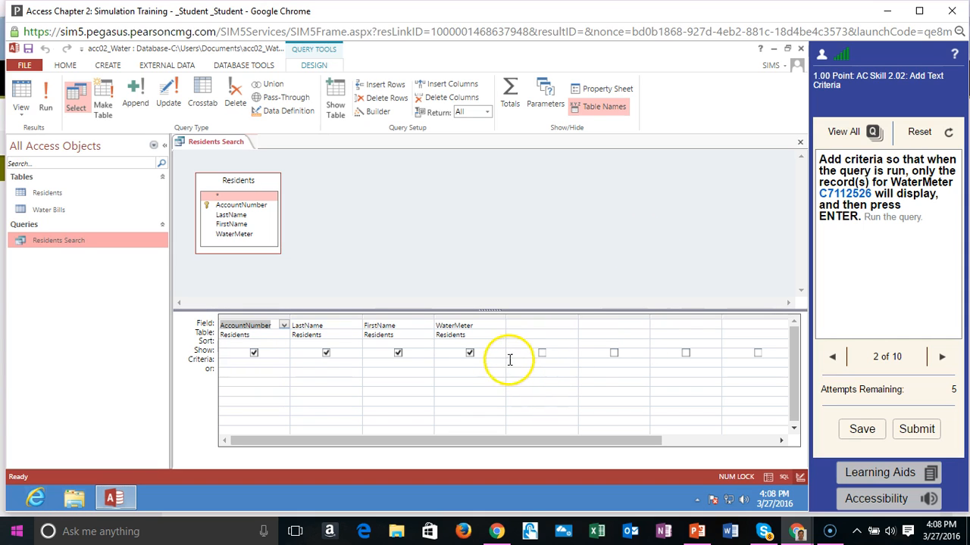
- Add the criterion C7112526 to the WaterMeter field of the Residents Search query and run the query
click(453, 362)
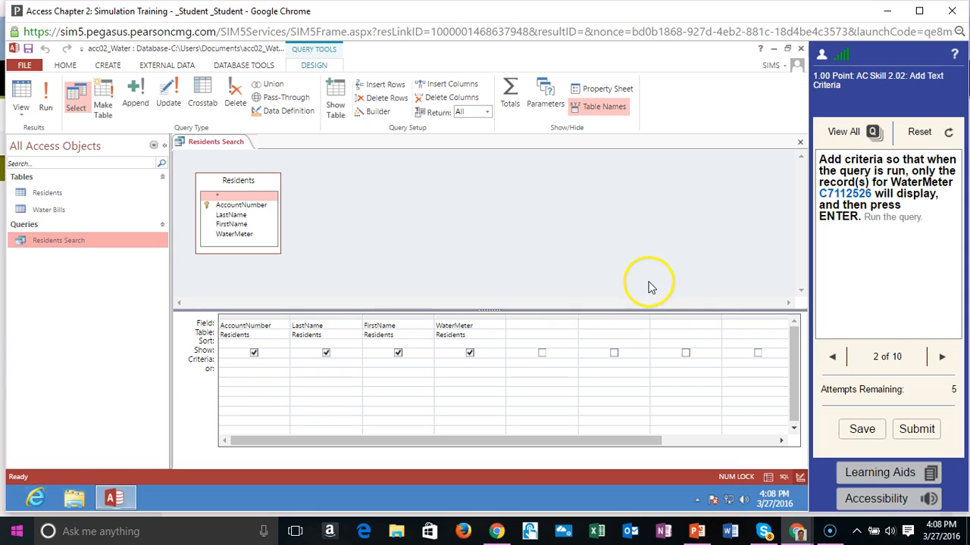
click(459, 365)
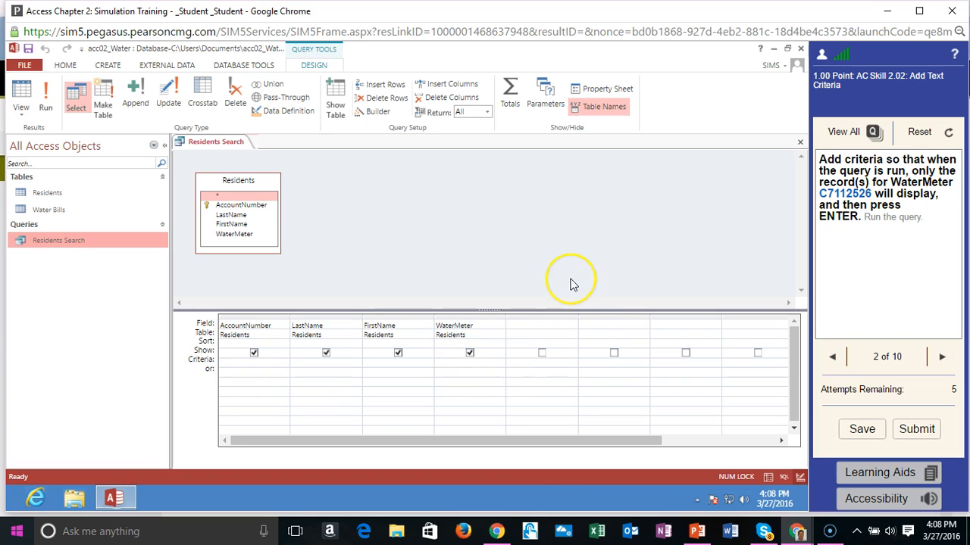
text(C7112526")
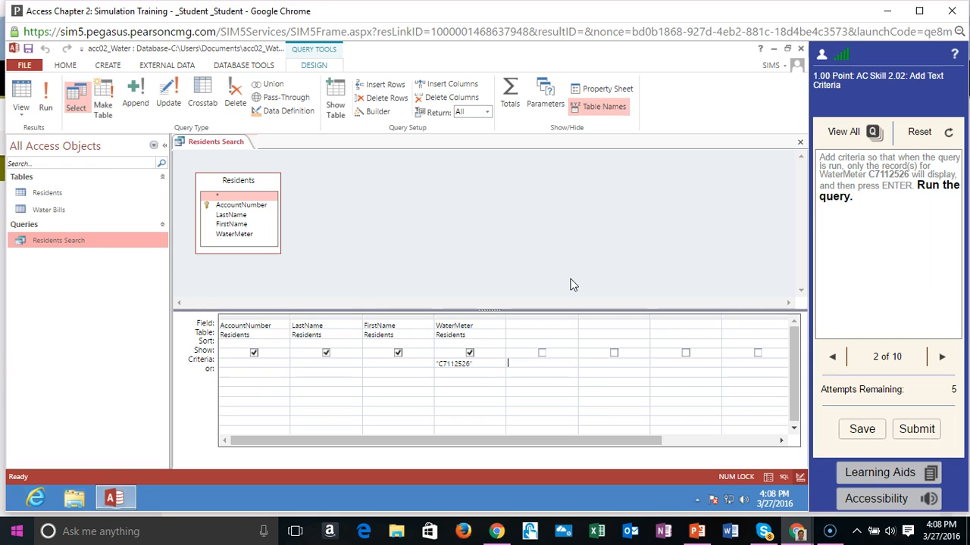
click(45, 93)
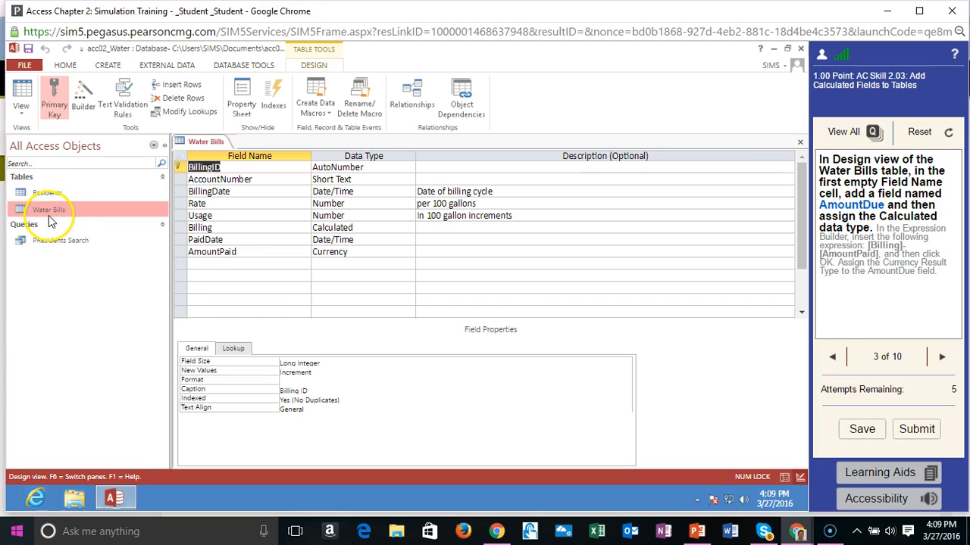
- Add a field named AmountDue in the first empty row of the Water Bills table design and assign it the Calculated data type
click(210, 263)
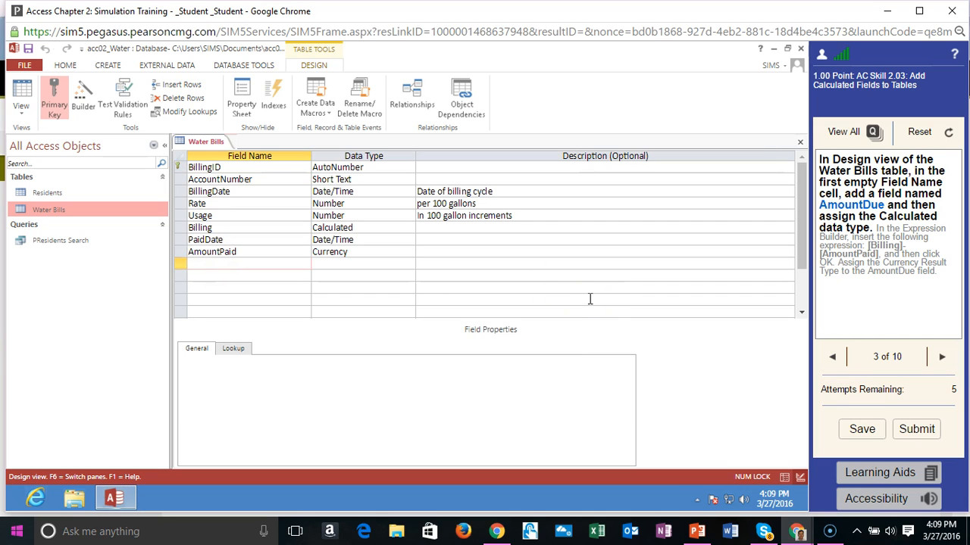
text(Amount)
click(377, 263)
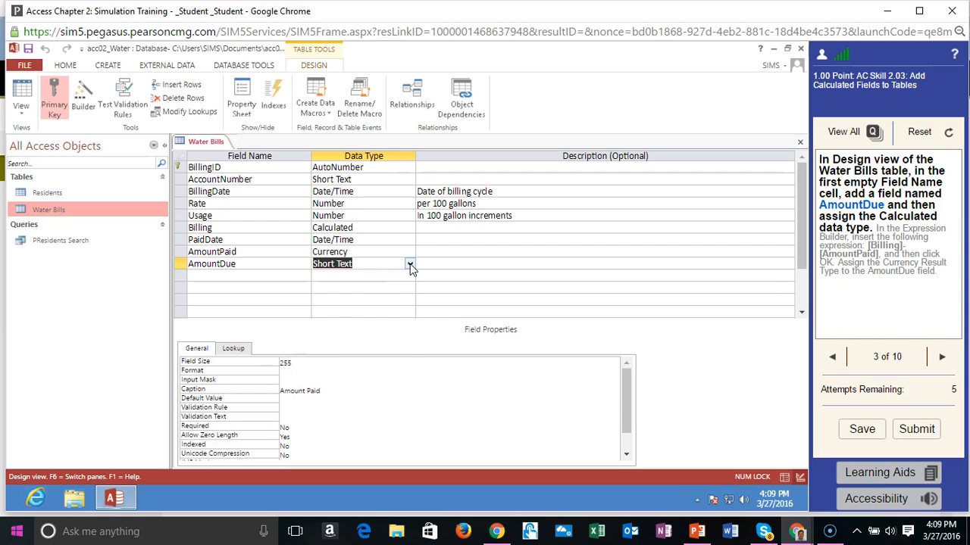
click(410, 266)
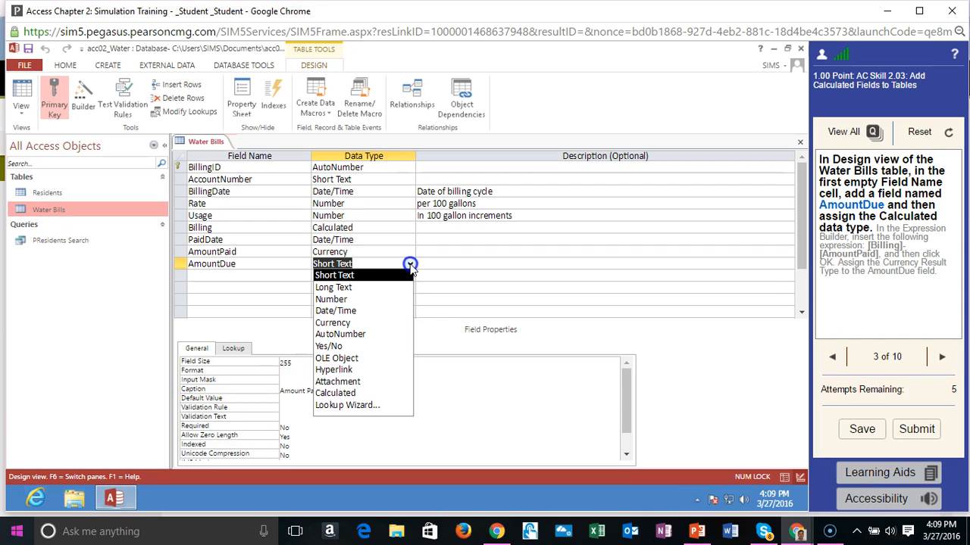
click(362, 393)
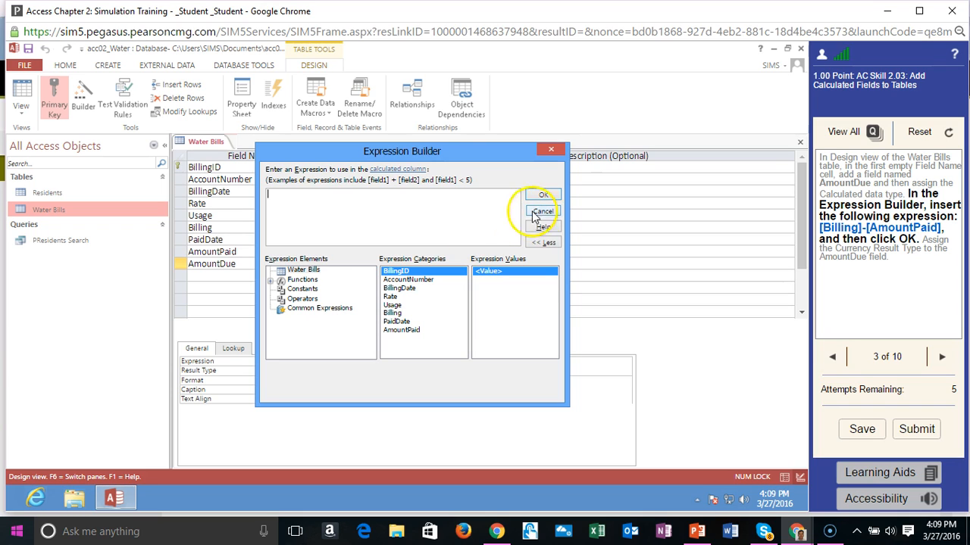
- Enter [Billing]-[AmountPaid] as the AmountDue field's expression and confirm it in the Expression Builder
click(287, 200)
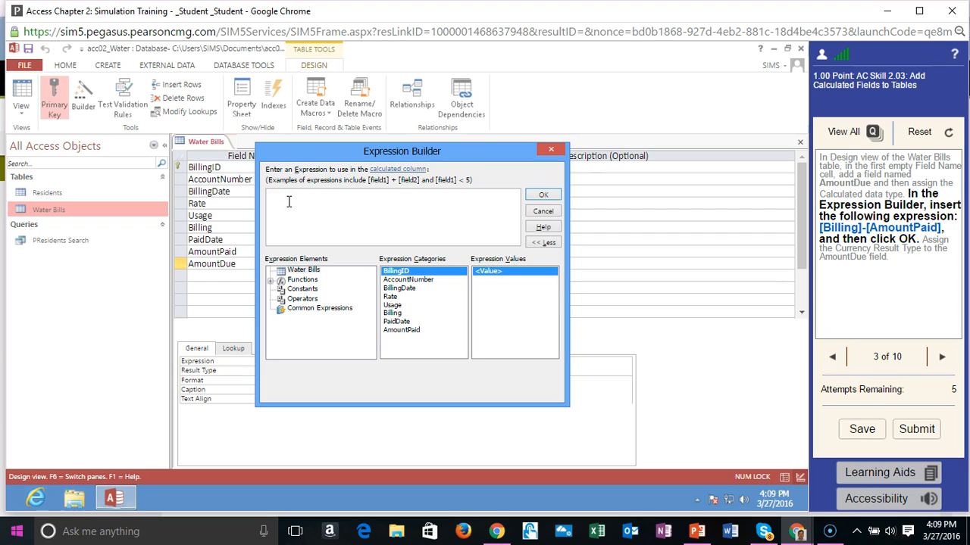
text([Billing)
double_click(288, 207)
text(-[Amou)
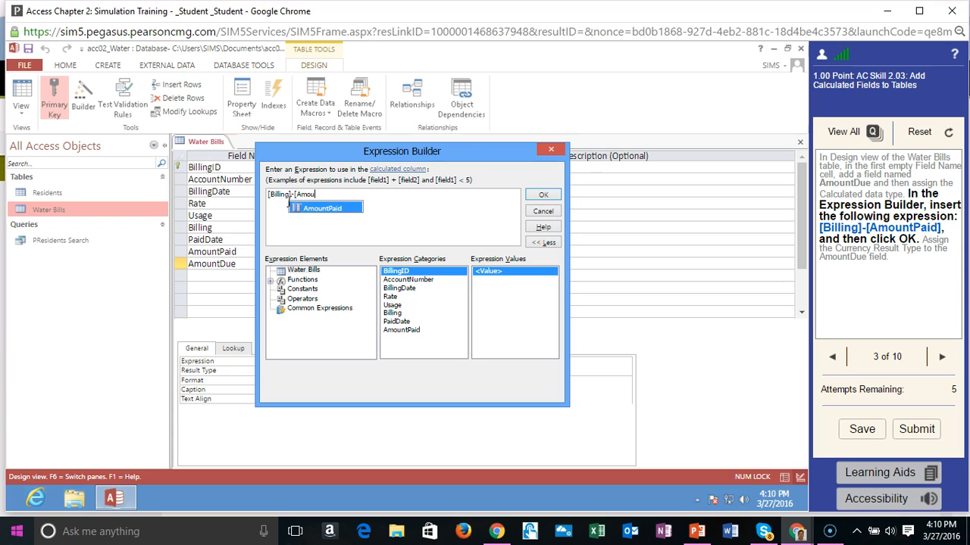
text(ntPaid)
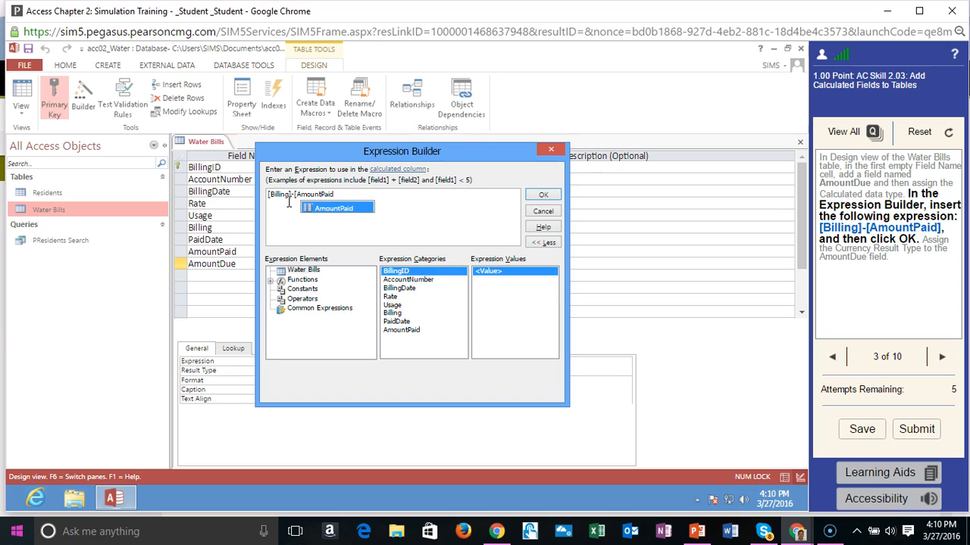
text(])
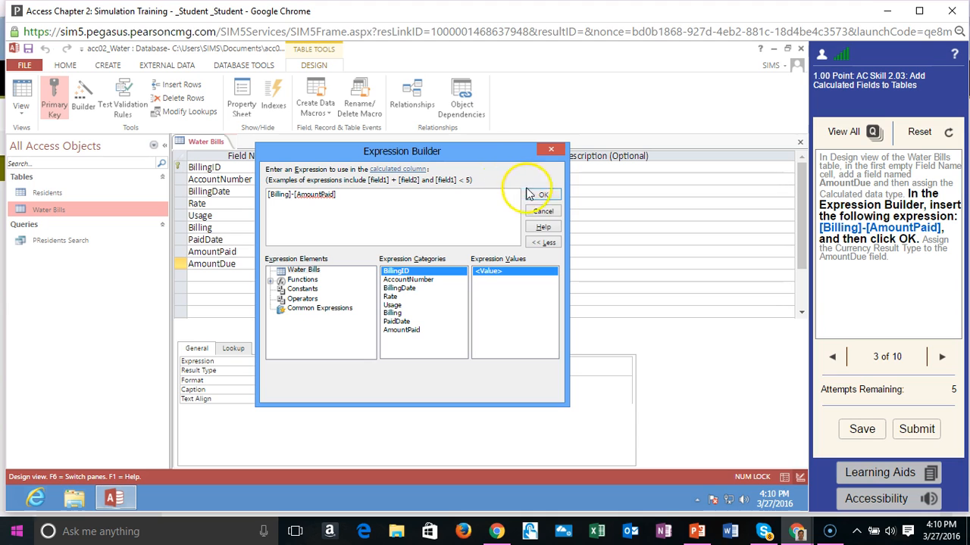
click(555, 196)
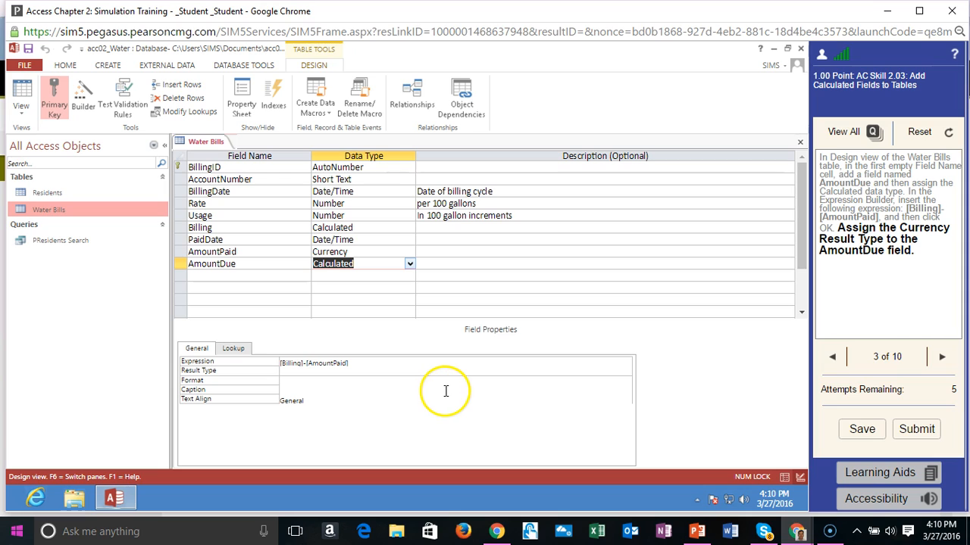
- Set the Result Type of the AmountDue field to Currency
click(297, 383)
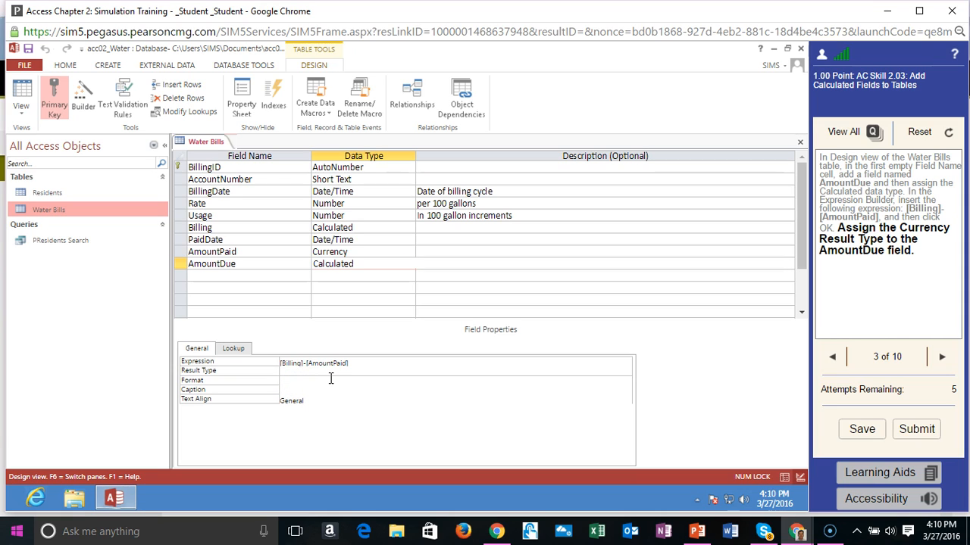
click(316, 371)
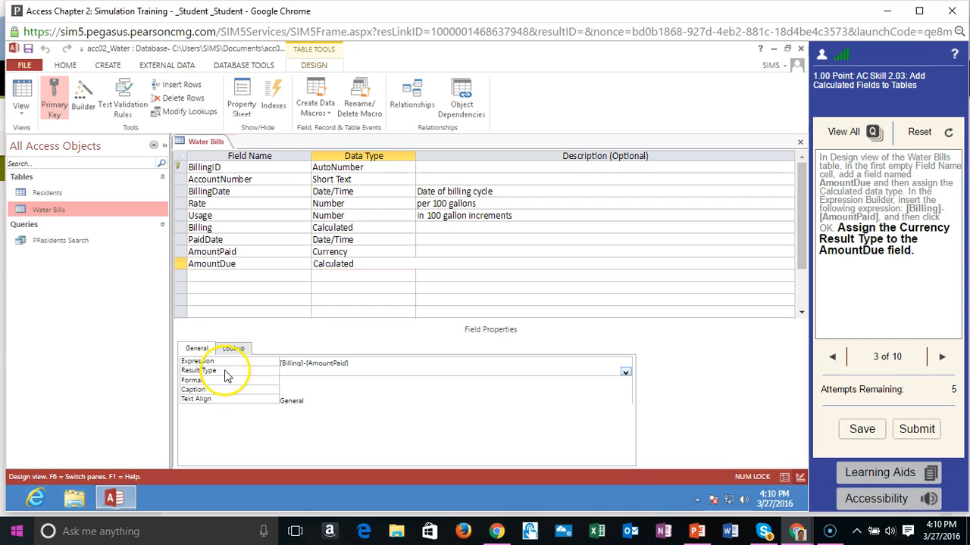
click(625, 373)
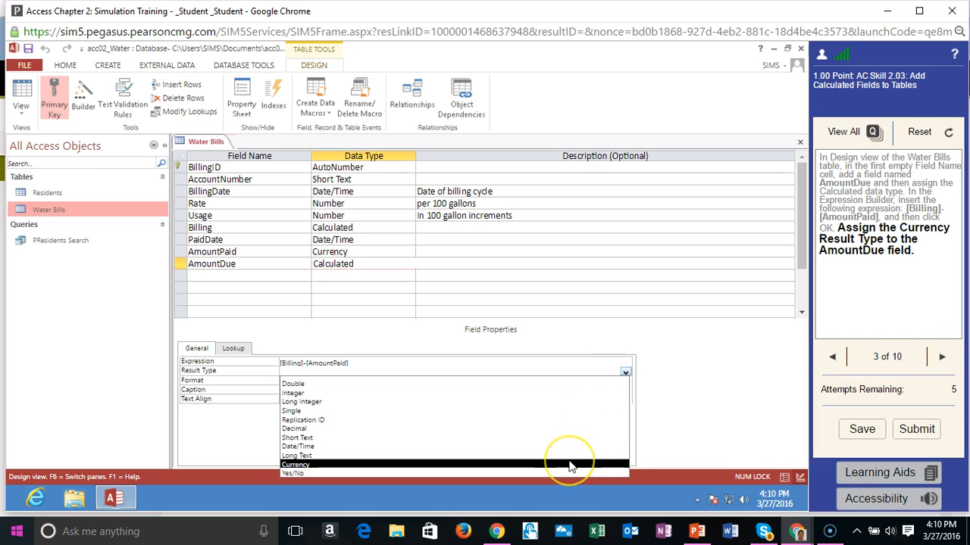
click(570, 465)
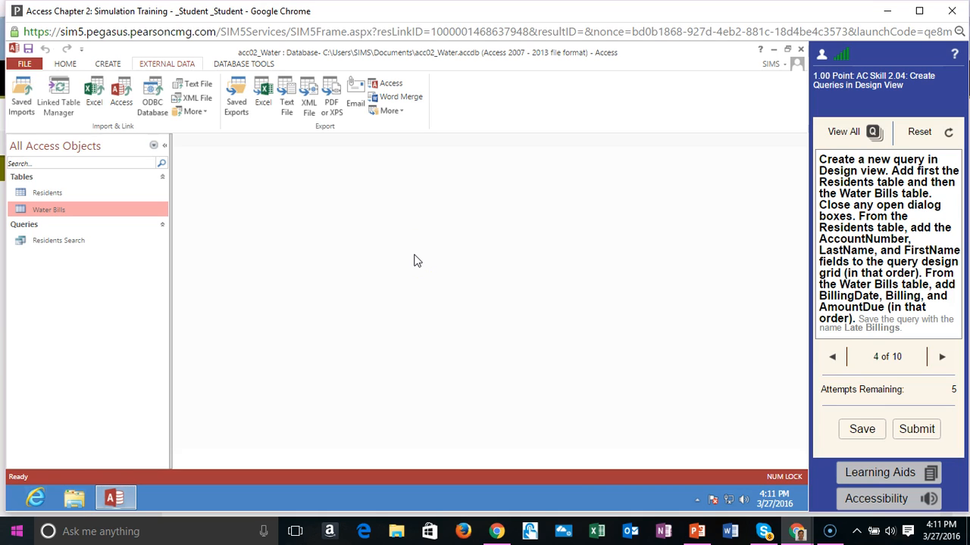
- Create a new query in Design view, adding the Residents table and the Water Bills table as its sources
click(113, 65)
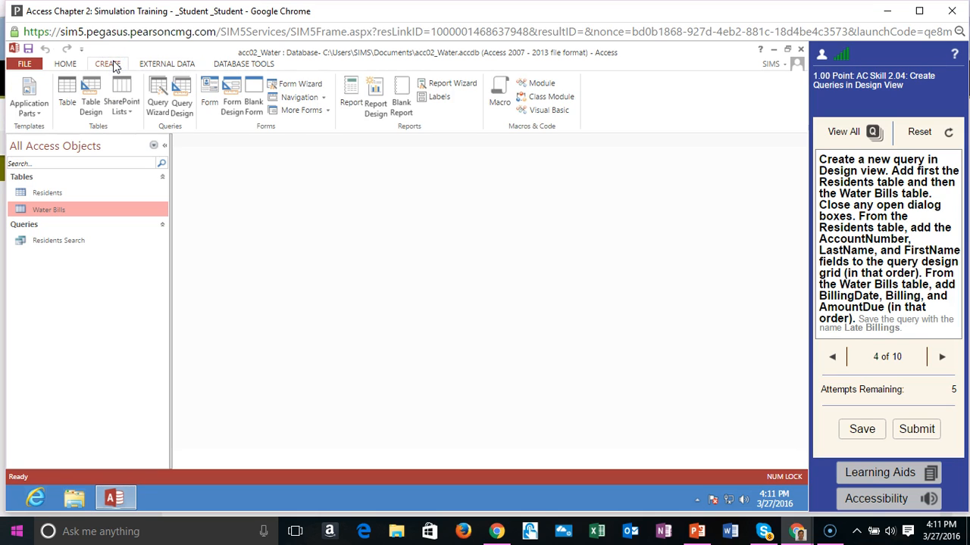
click(182, 102)
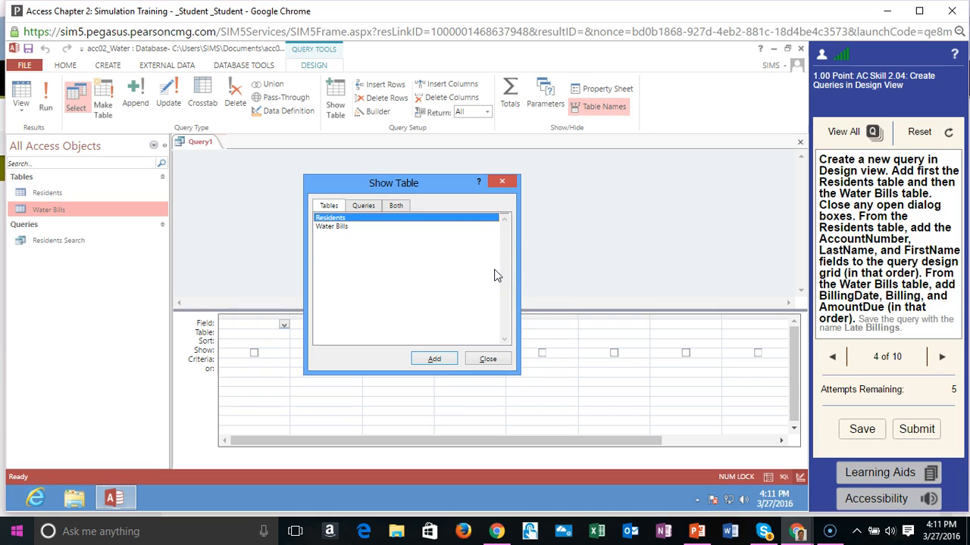
click(334, 219)
double_click(333, 219)
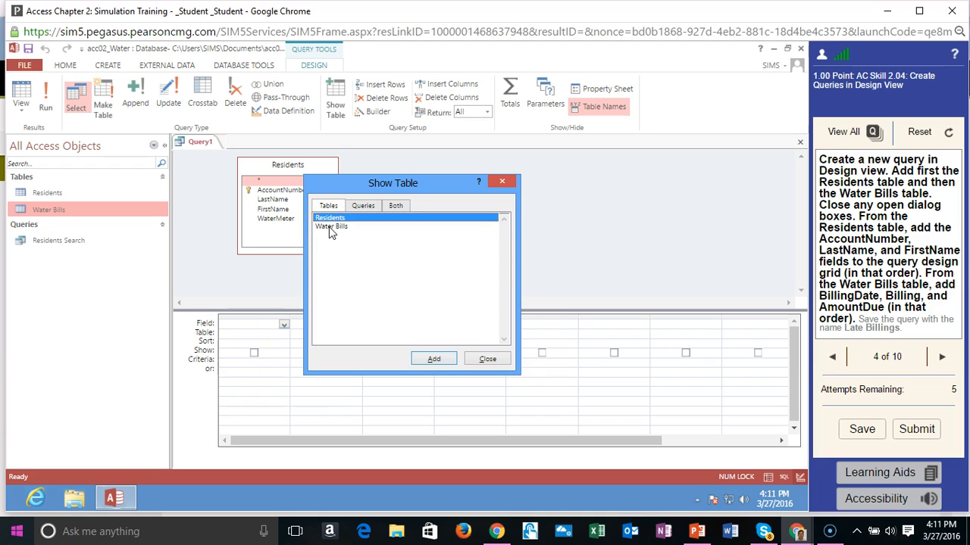
double_click(331, 227)
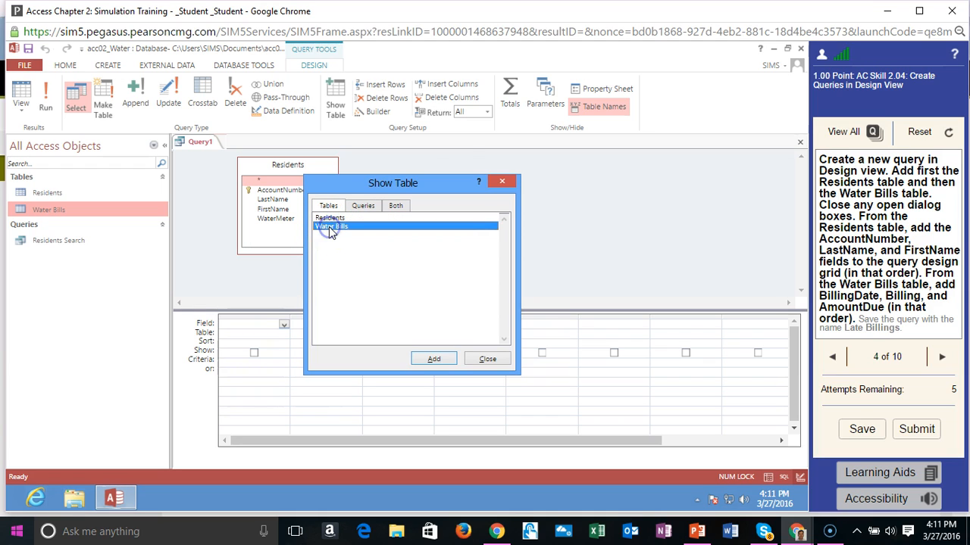
click(485, 359)
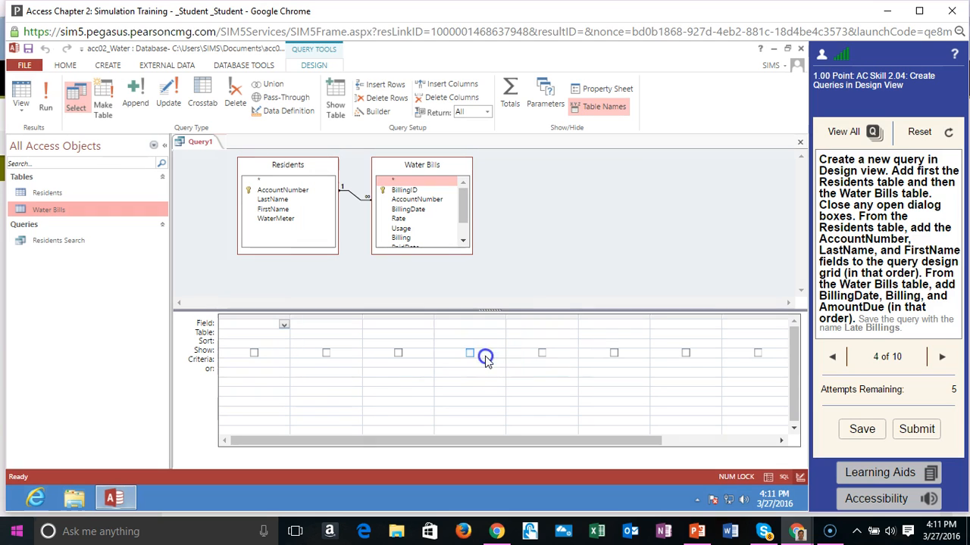
click(632, 255)
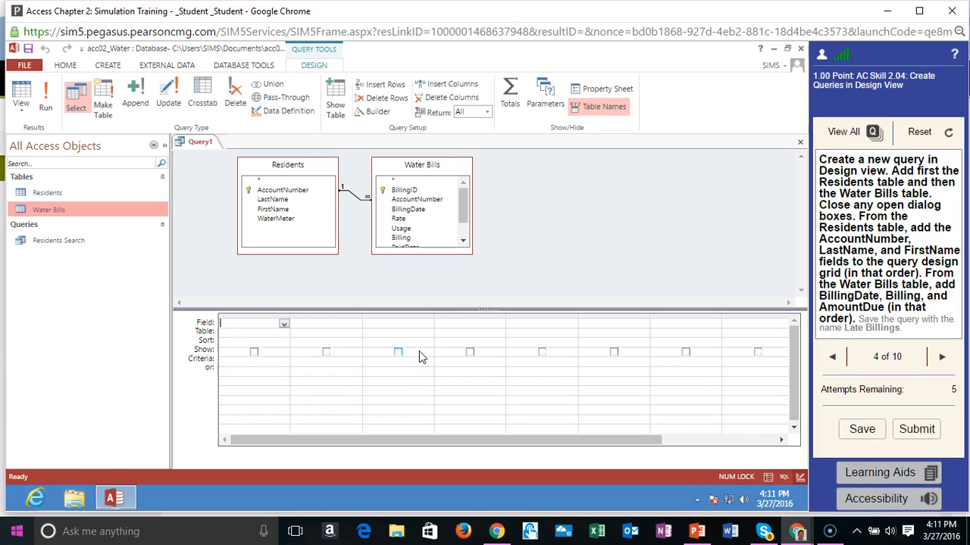
- Add the AccountNumber, LastName and FirstName fields from the Residents table to the query design grid in that order
double_click(297, 193)
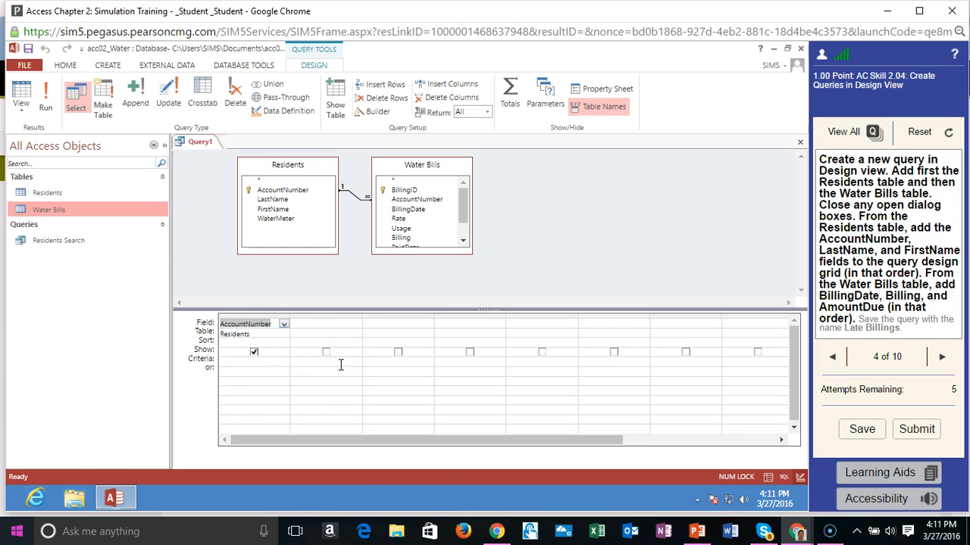
double_click(272, 199)
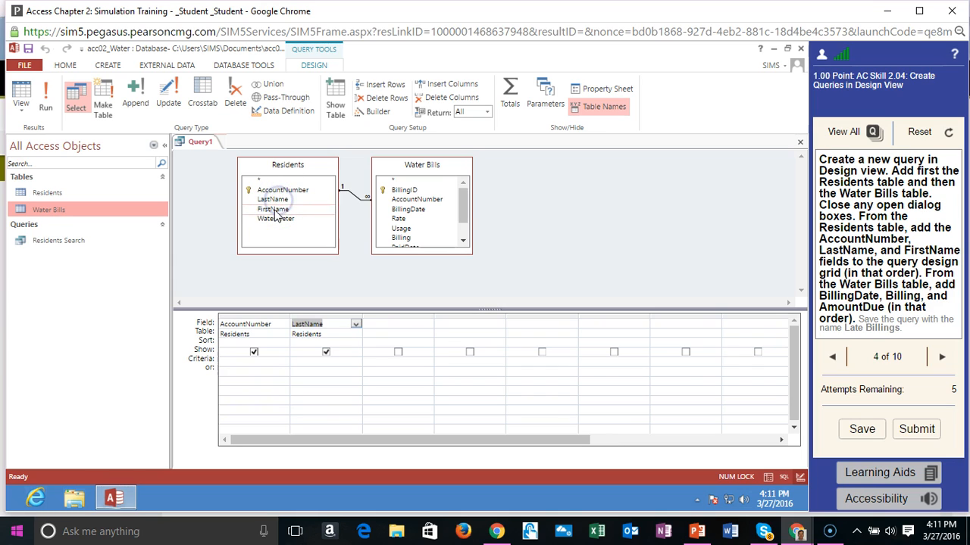
double_click(274, 209)
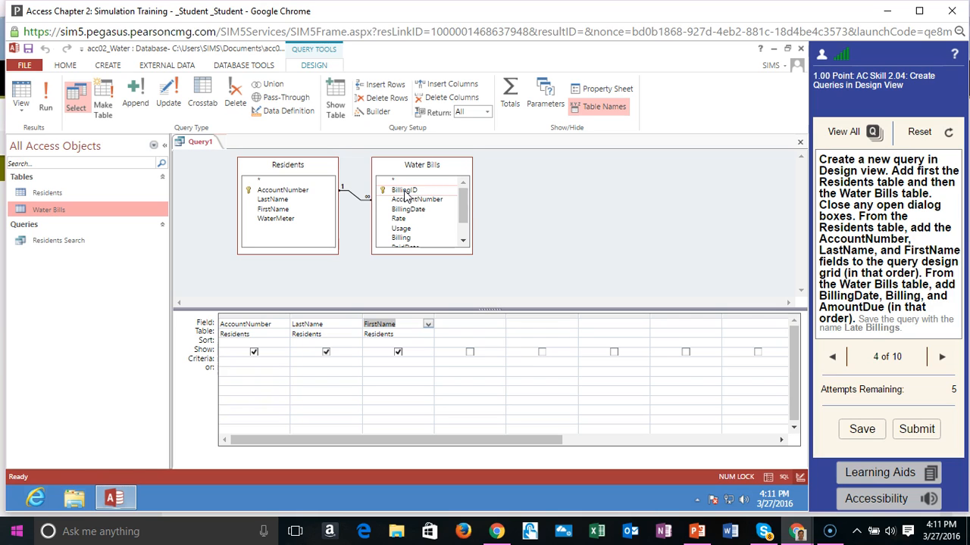
- Add the BillingDate, Billing and AmountDue fields from the Water Bills table to the query design grid in that order
double_click(421, 211)
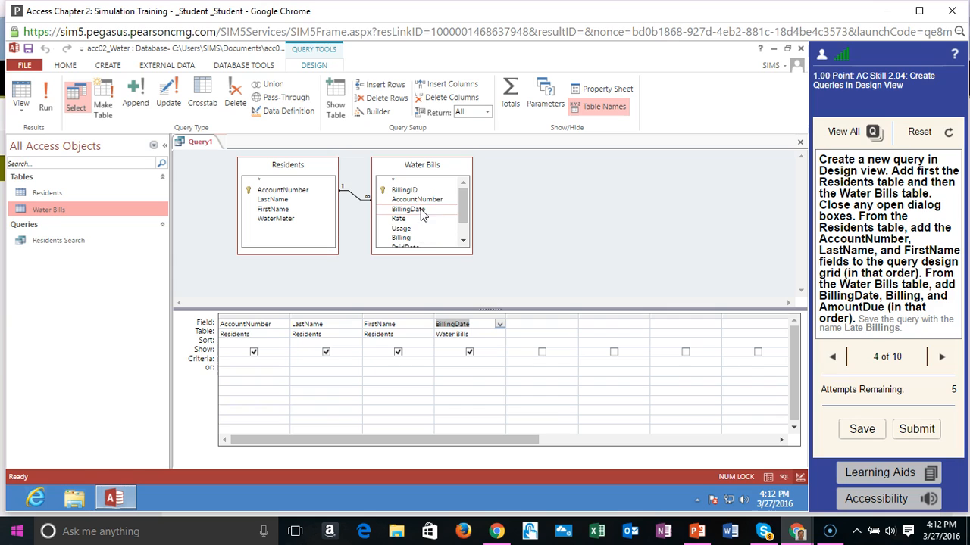
double_click(406, 239)
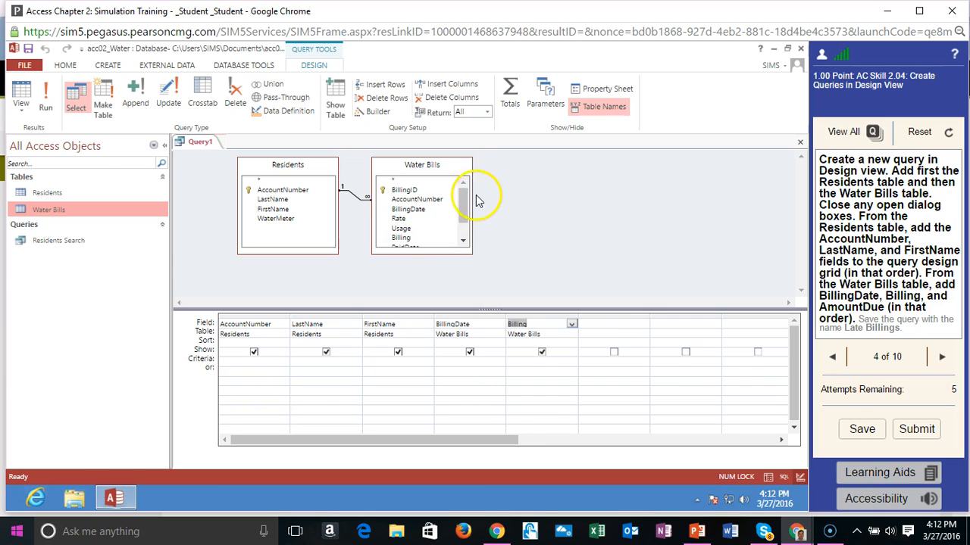
drag(462, 200, 464, 223)
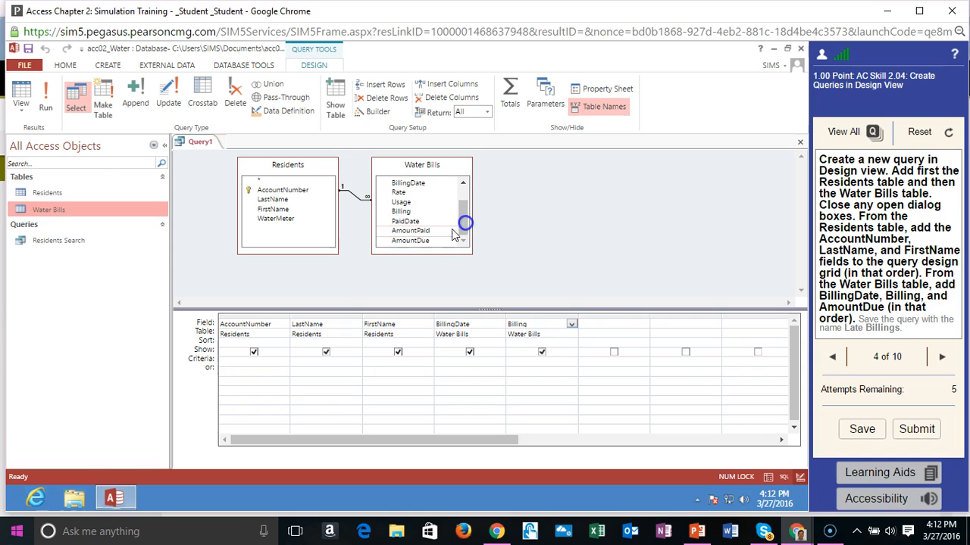
double_click(410, 241)
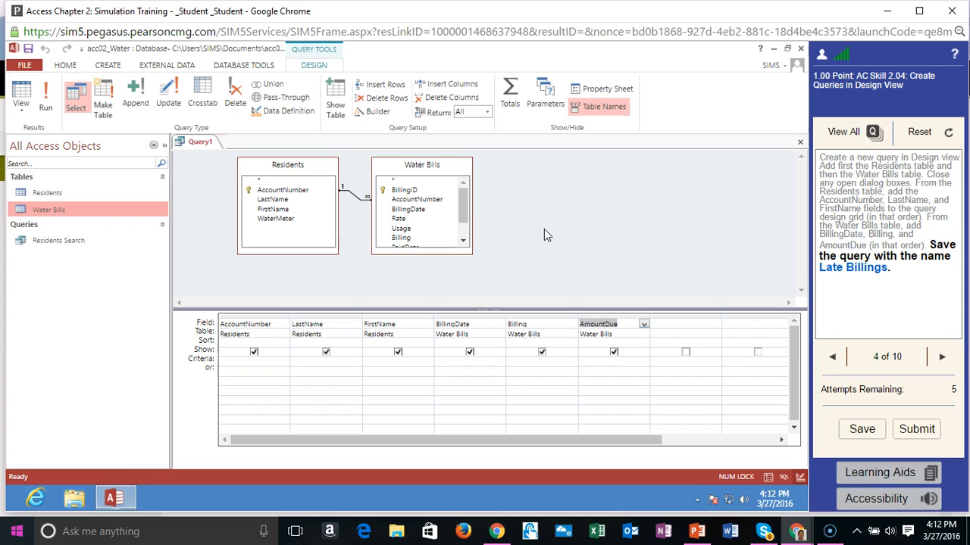
- Save the query with the name Late Billings
click(28, 48)
text(Late Bi)
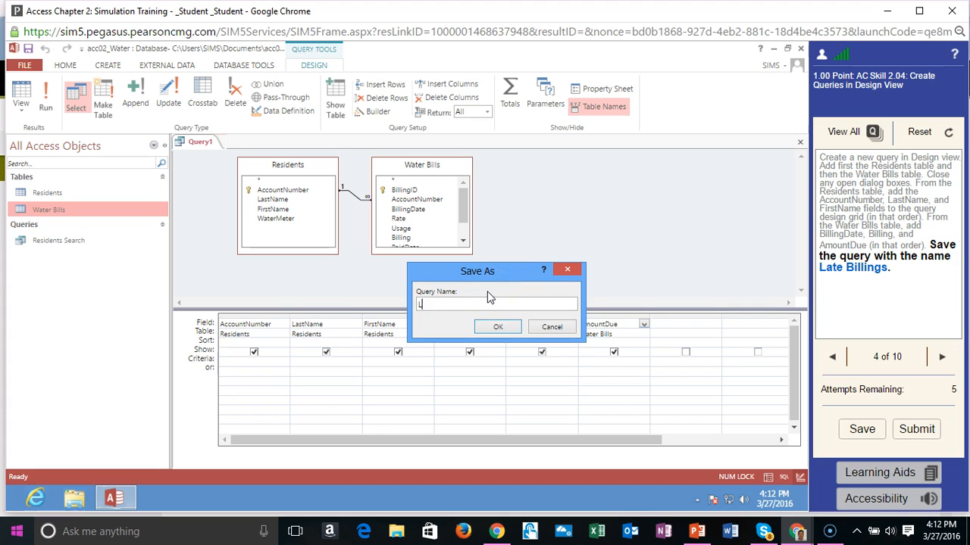
text(llings)
click(498, 326)
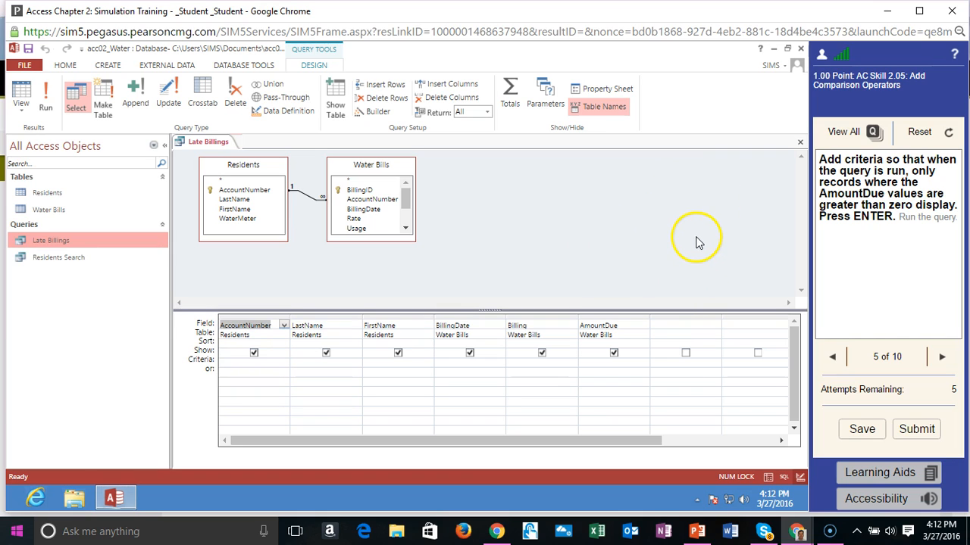
- Set the AmountDue criterion of the Late Billings query to >0 and run the query
click(594, 367)
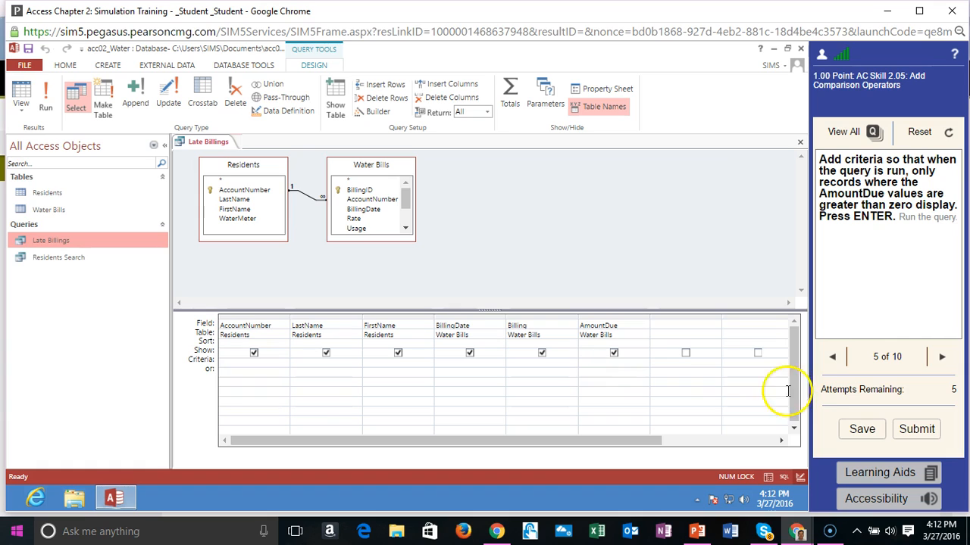
text(>)
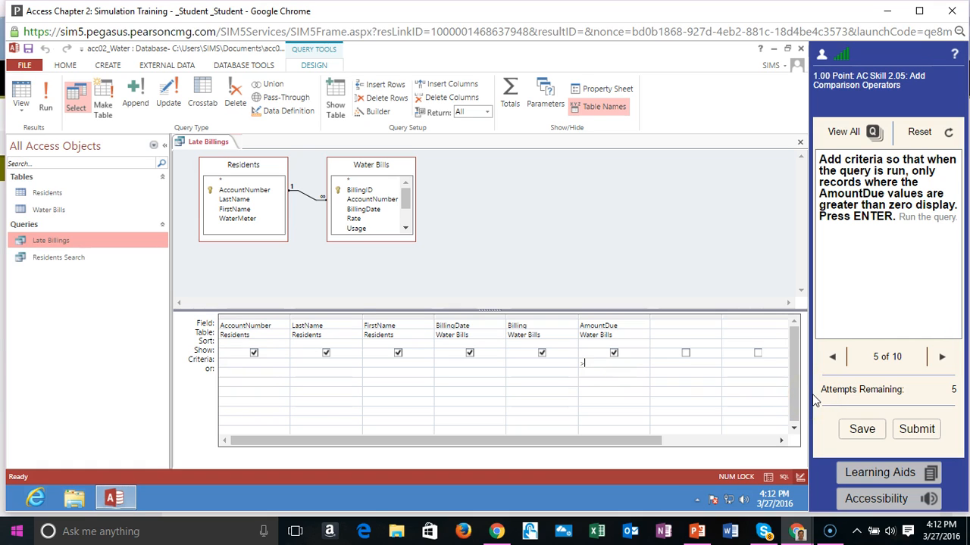
text(0)
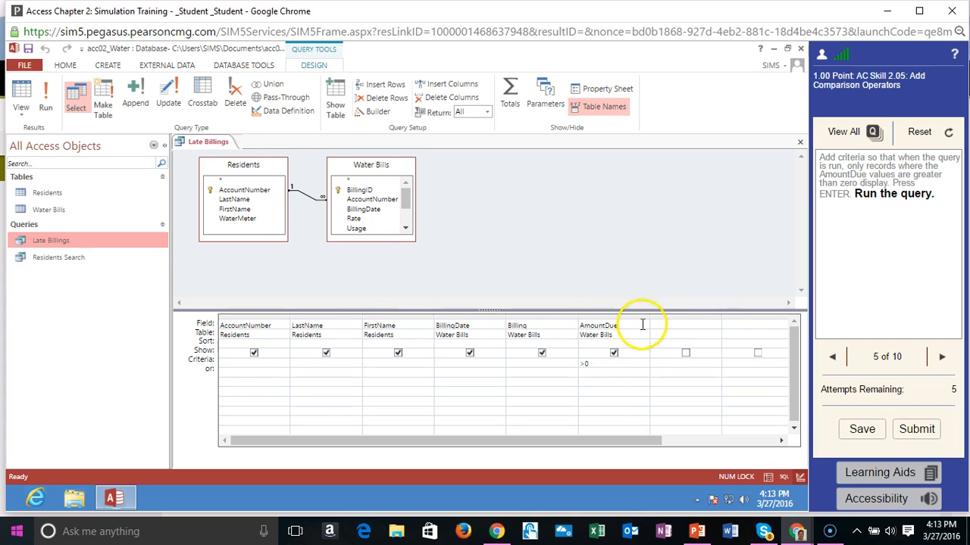
click(46, 91)
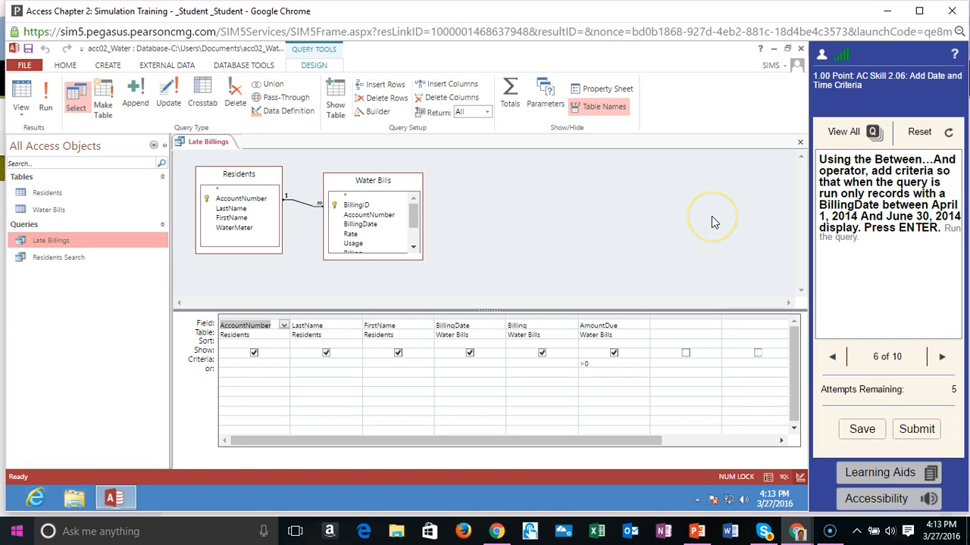
- Set the BillingDate criterion to Between 4/1/2014 And 6/30/2014 and run the Late Billings query
click(450, 363)
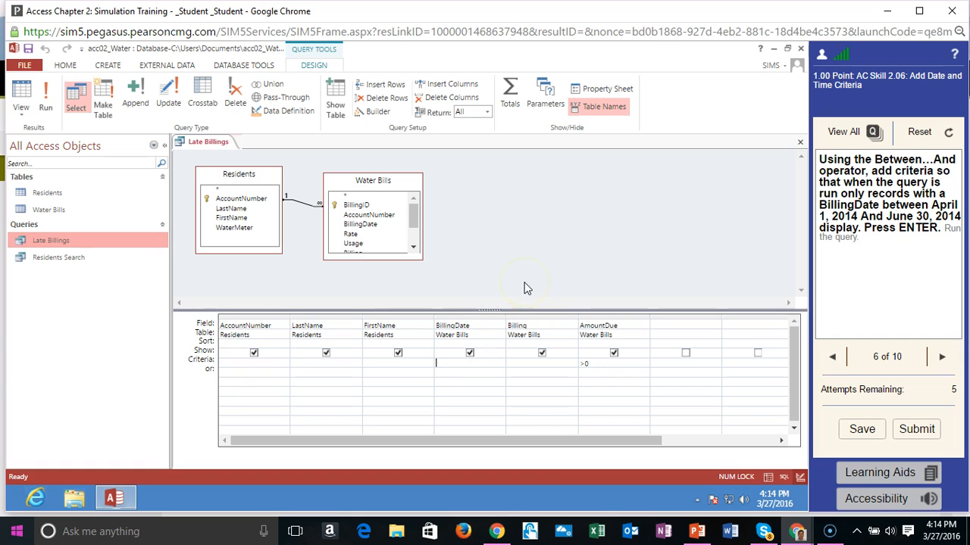
text(B)
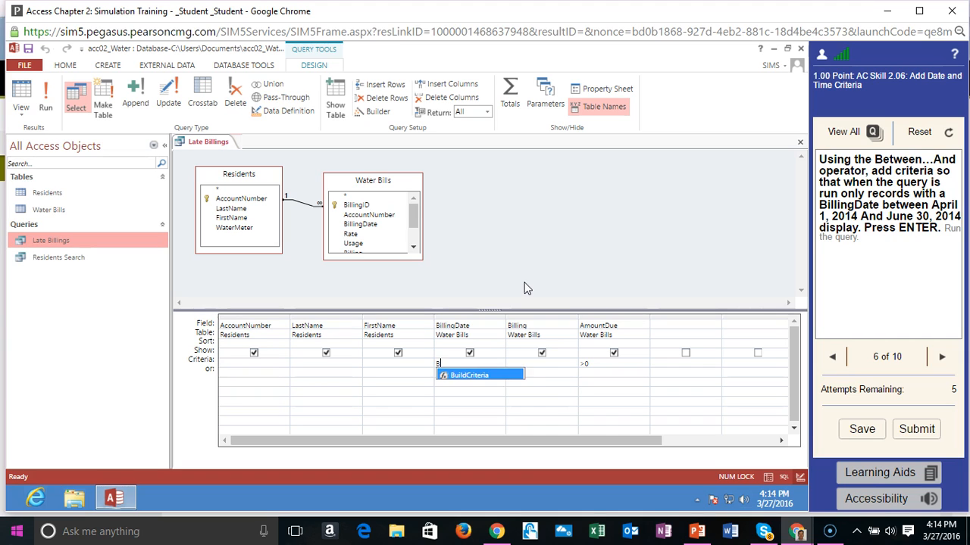
text(etween)
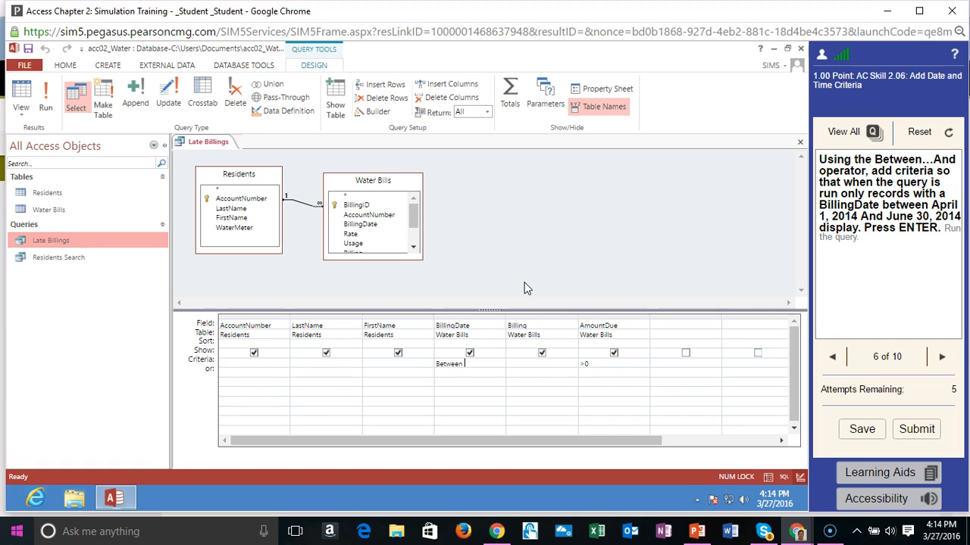
text(4/1/2014 A)
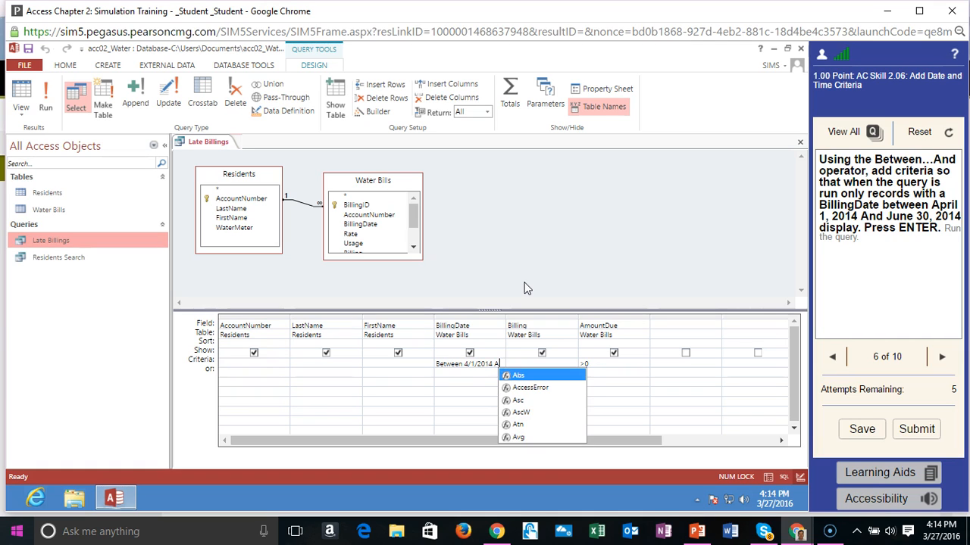
text(nd)
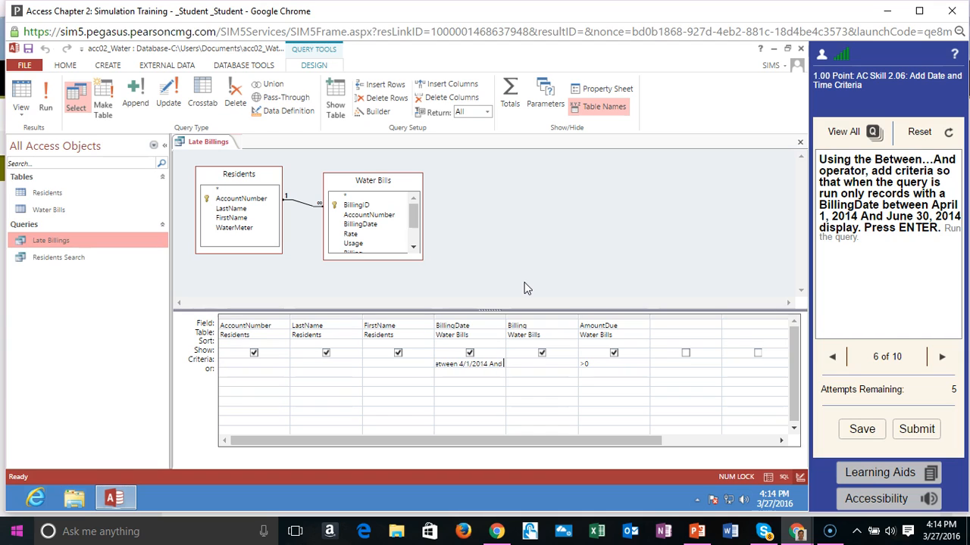
text( 6/30/2014)
key(Return)
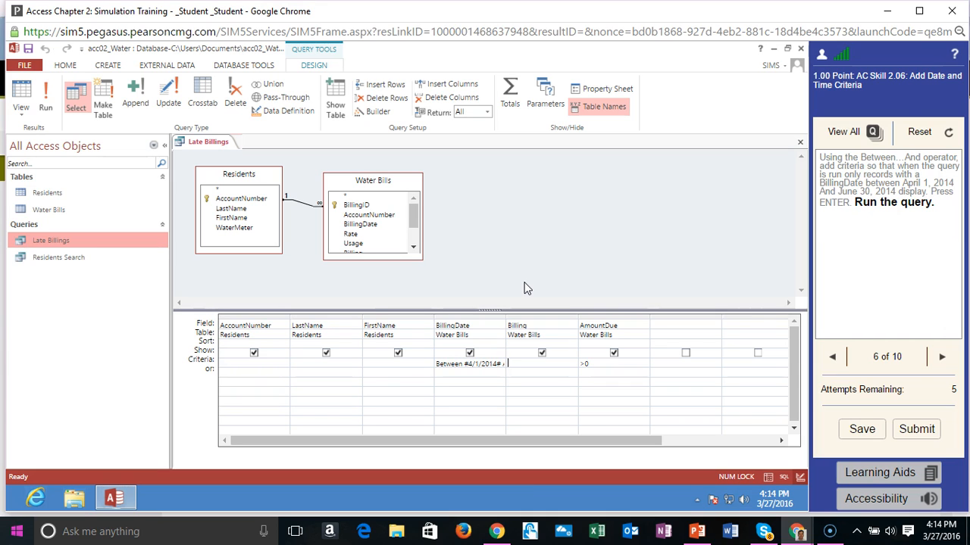
click(48, 97)
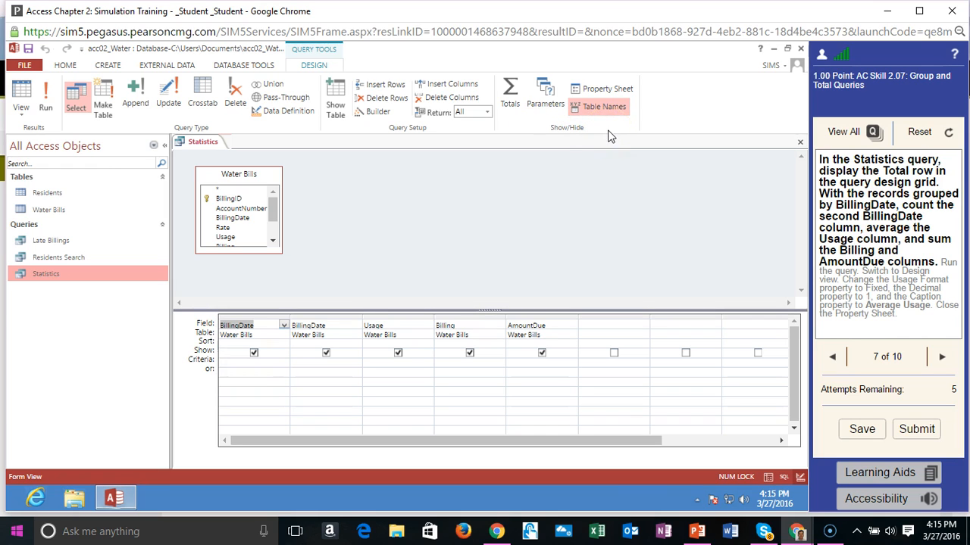
- Display the Total row in the Statistics query's design grid and set the second BillingDate column to Count
click(513, 95)
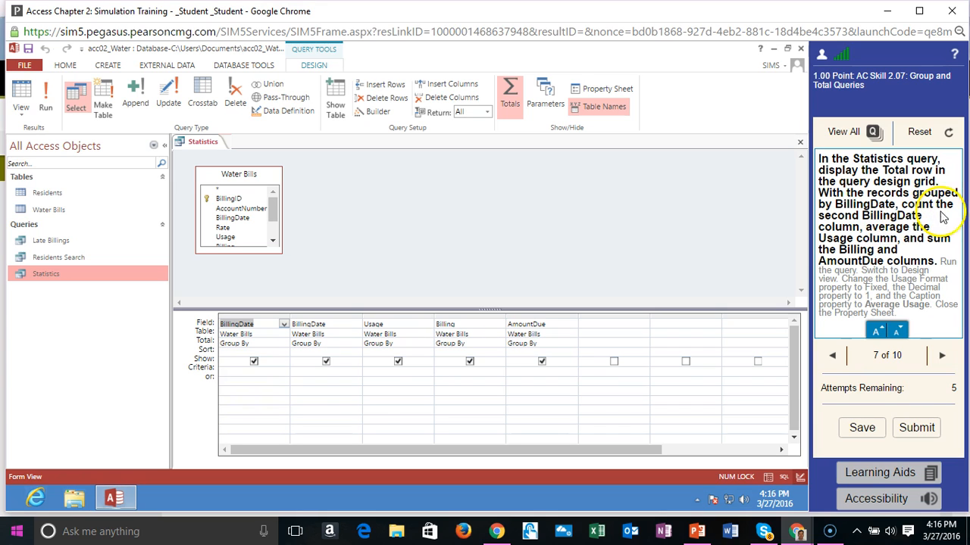
click(338, 344)
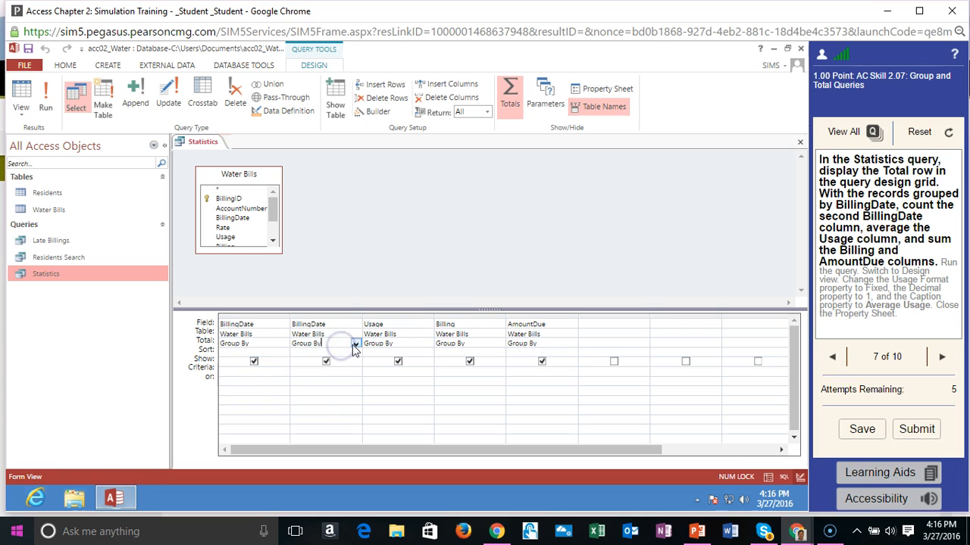
click(355, 345)
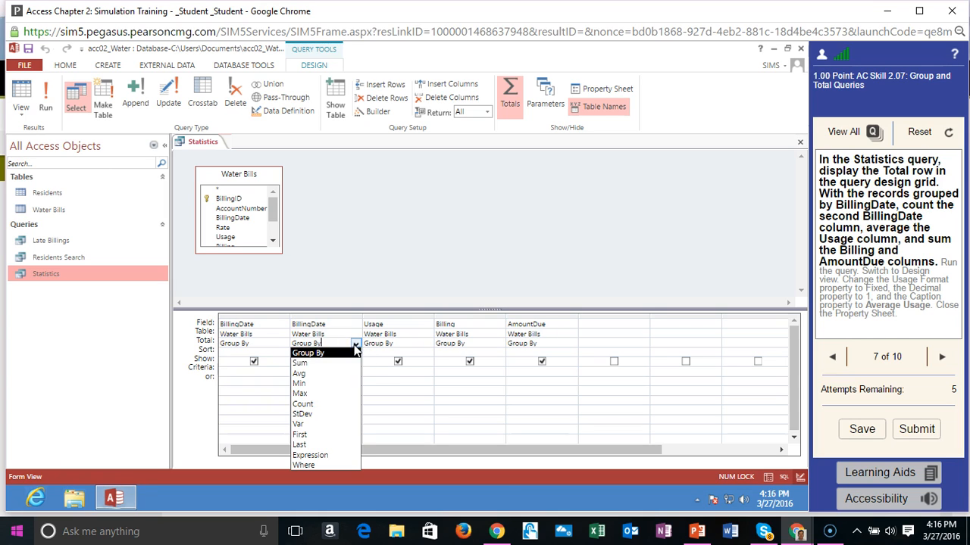
click(337, 405)
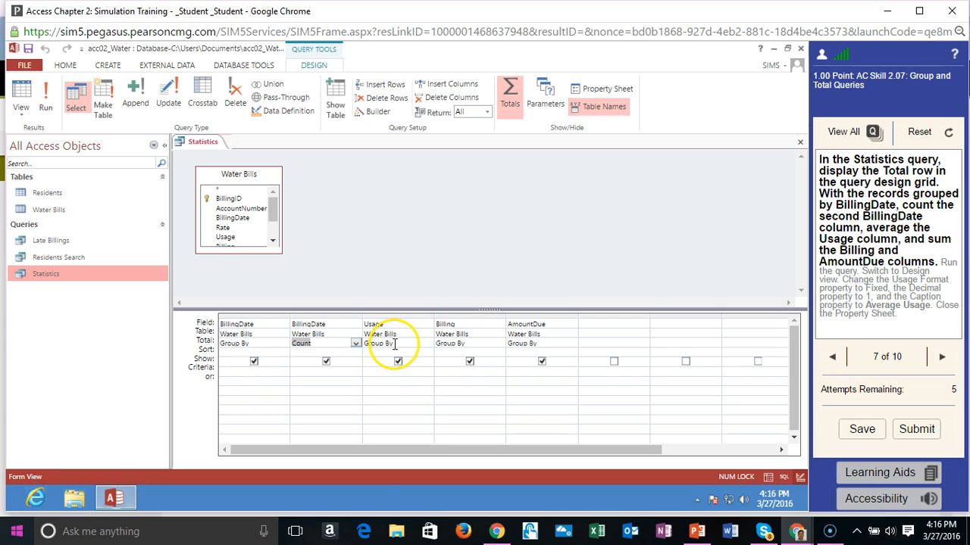
- Set the Total function of the Usage column to Avg
click(418, 342)
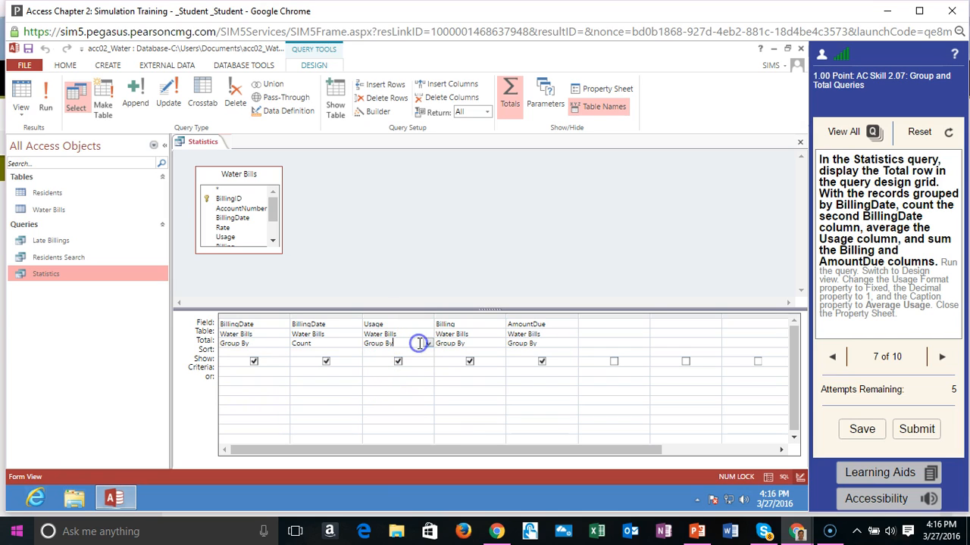
click(428, 344)
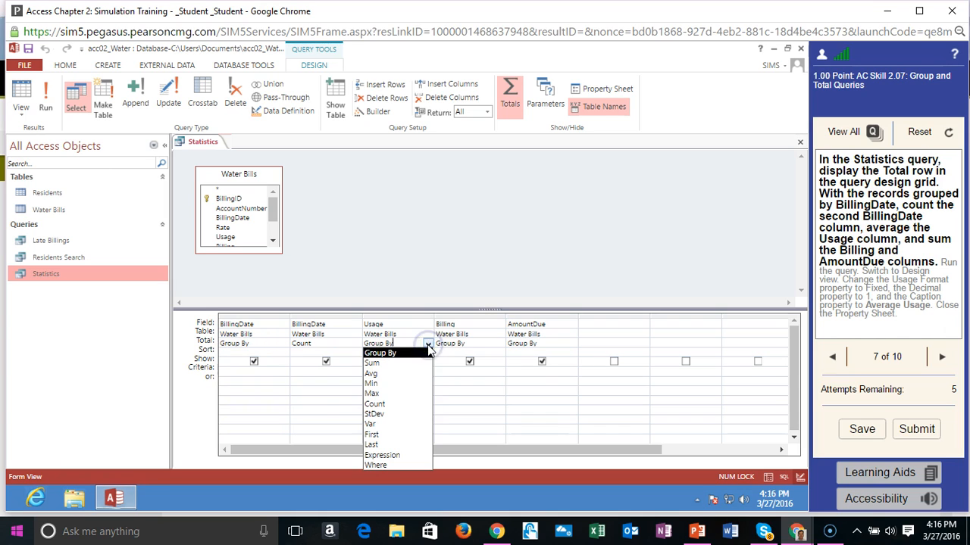
click(417, 374)
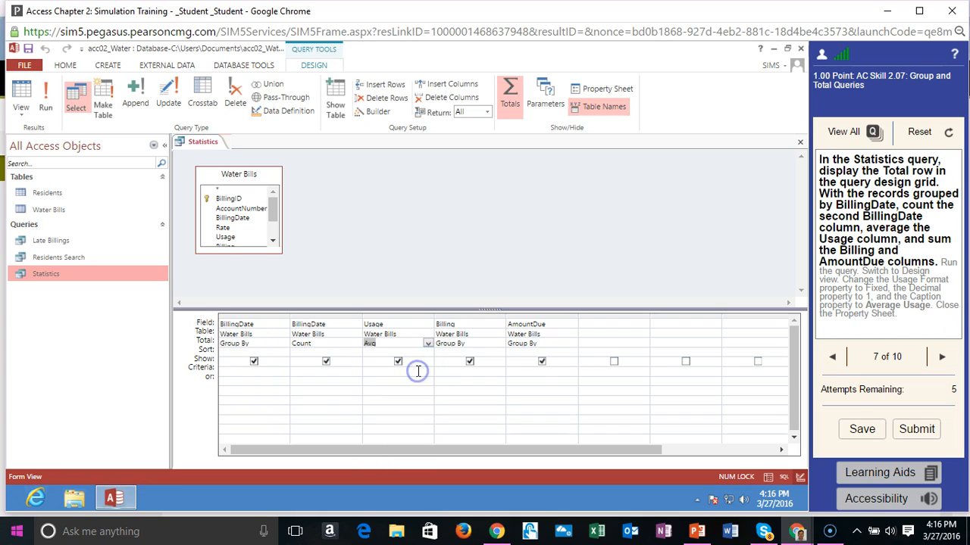
- Set the Total function of both the Billing and AmountDue columns to Sum
click(486, 343)
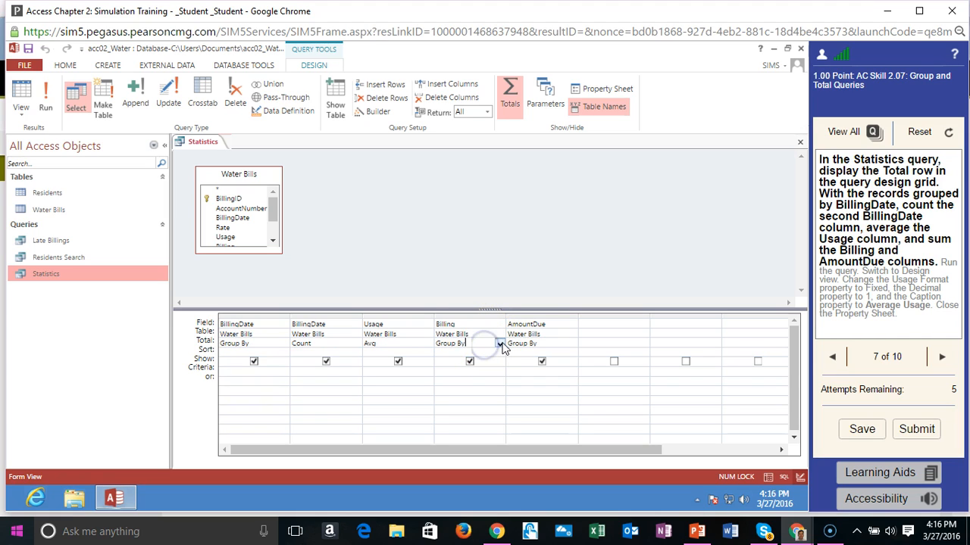
click(500, 344)
click(494, 362)
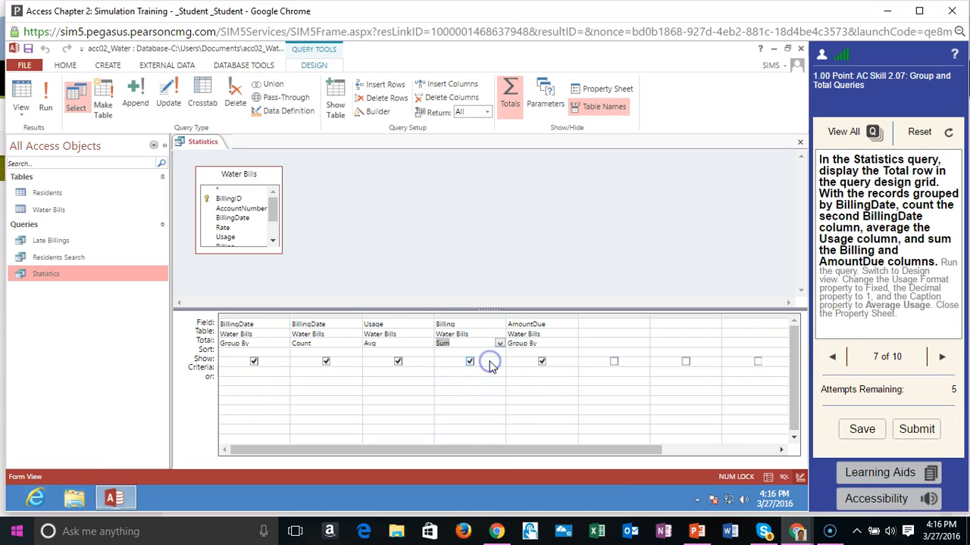
click(540, 347)
click(574, 344)
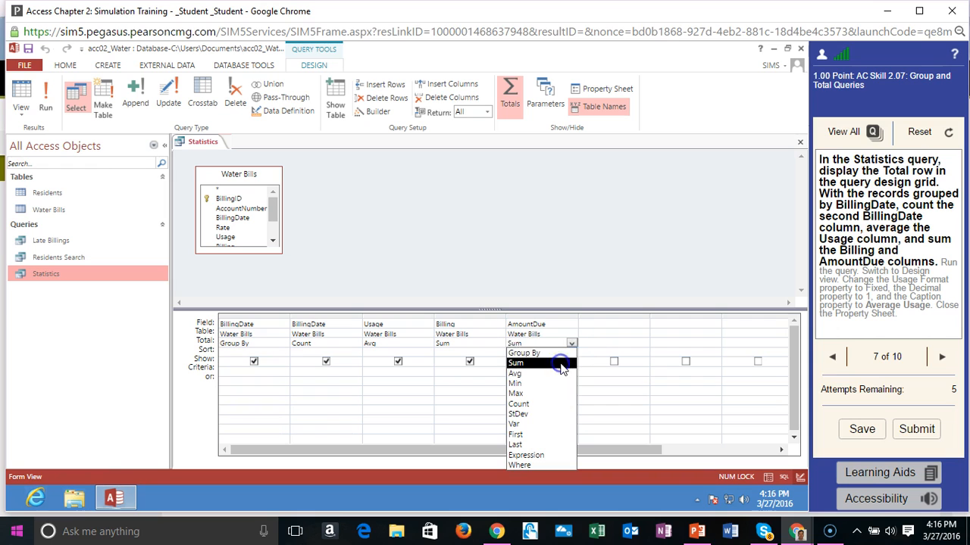
click(561, 368)
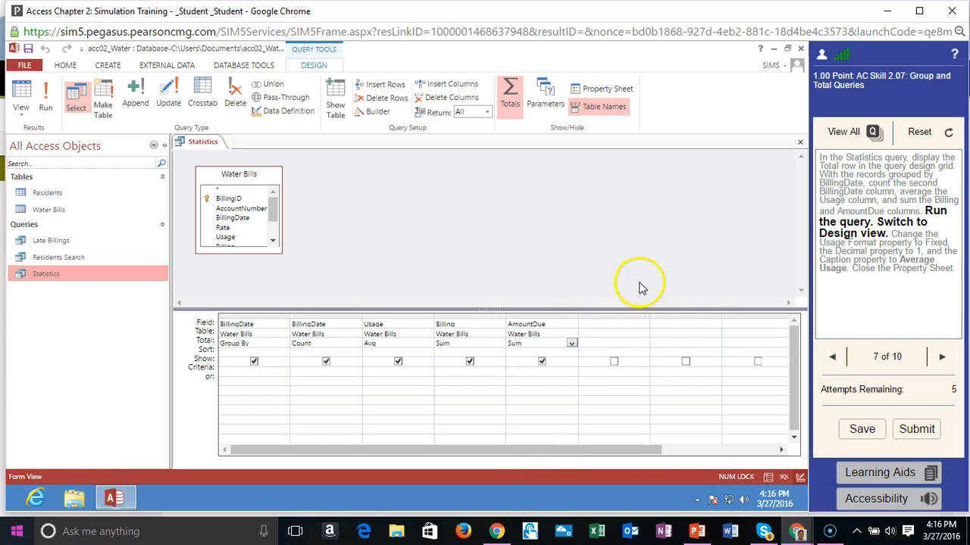
- Run the Statistics query and return it to Design view
click(47, 99)
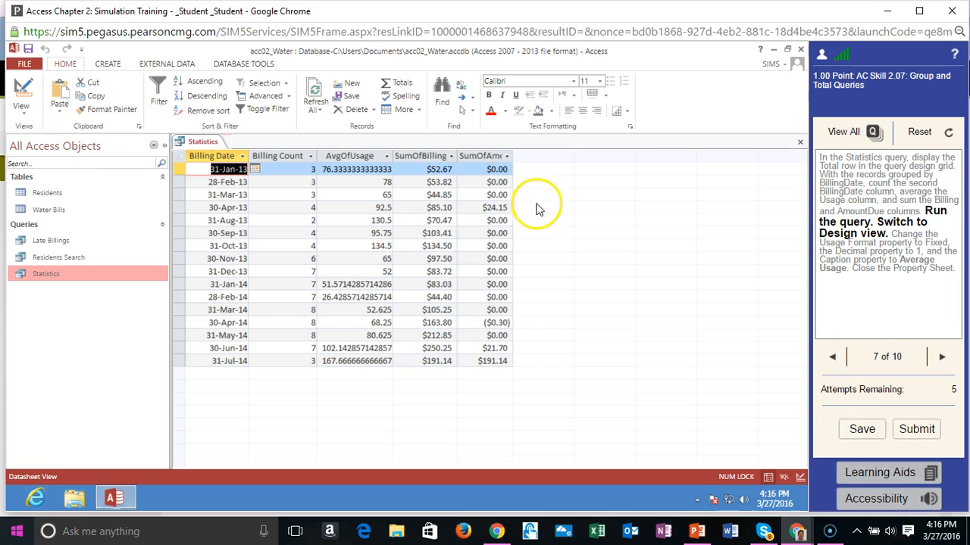
click(23, 110)
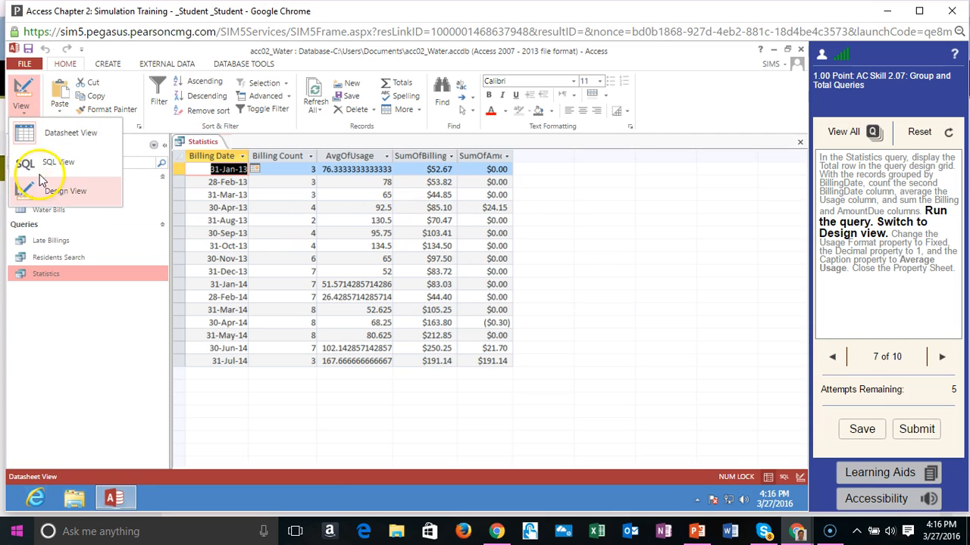
click(46, 193)
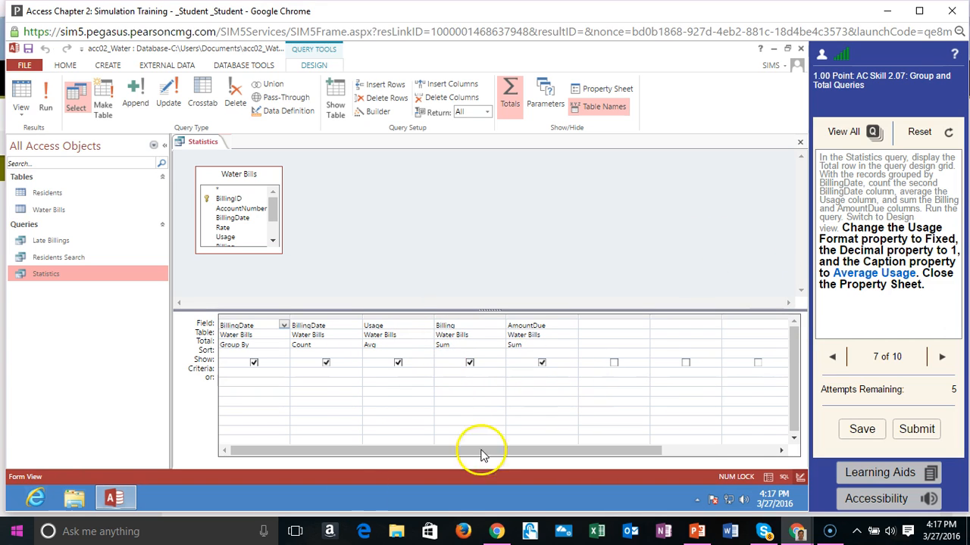
- Set the Usage column's Format property to Fixed and its Decimal Places property to 1
click(411, 325)
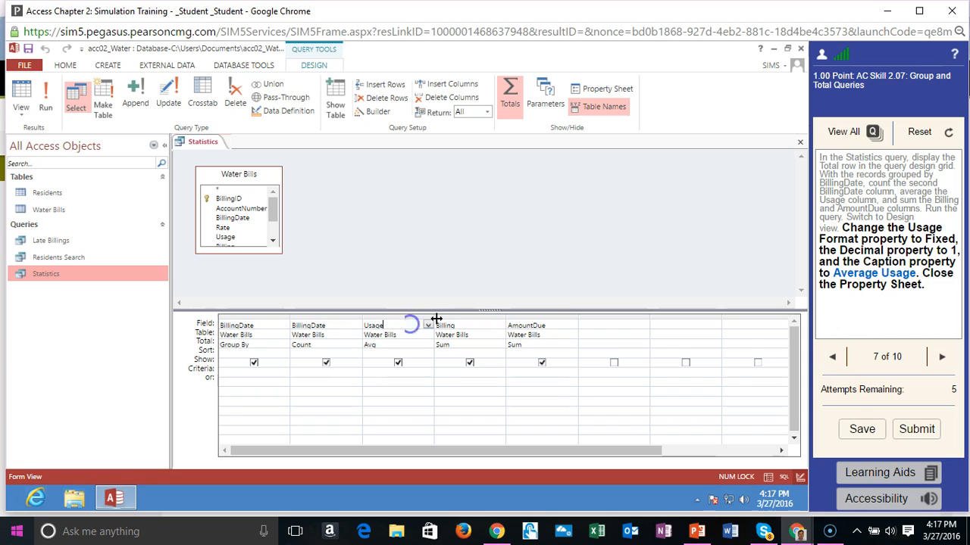
click(600, 89)
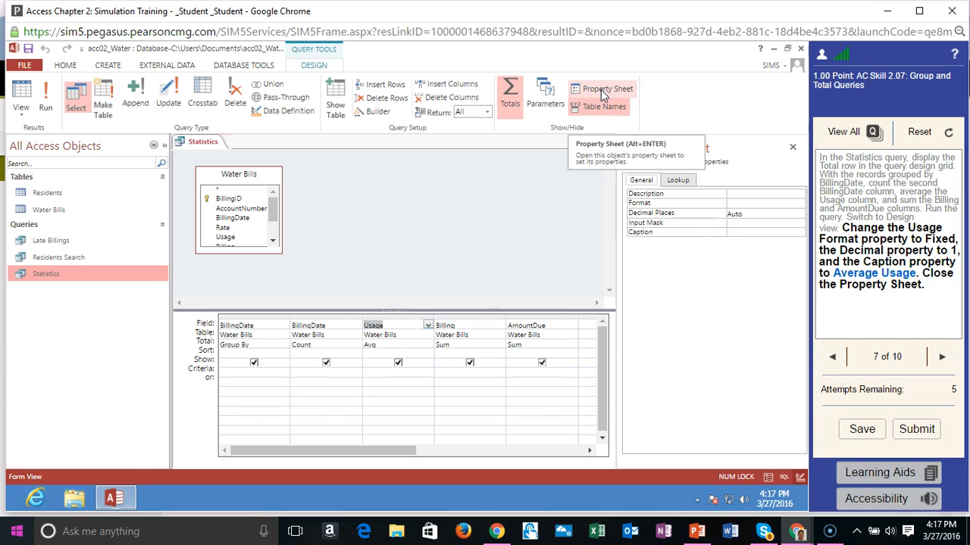
click(761, 203)
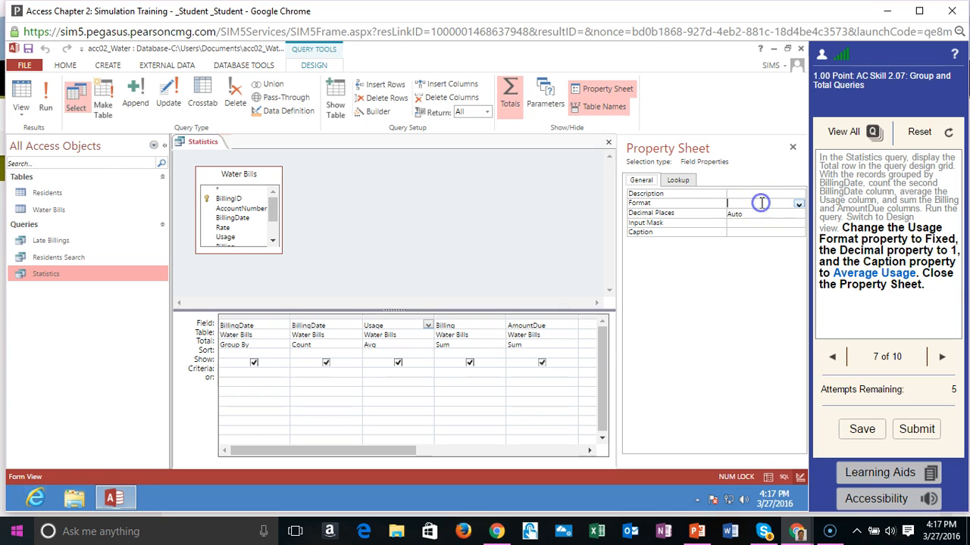
click(800, 205)
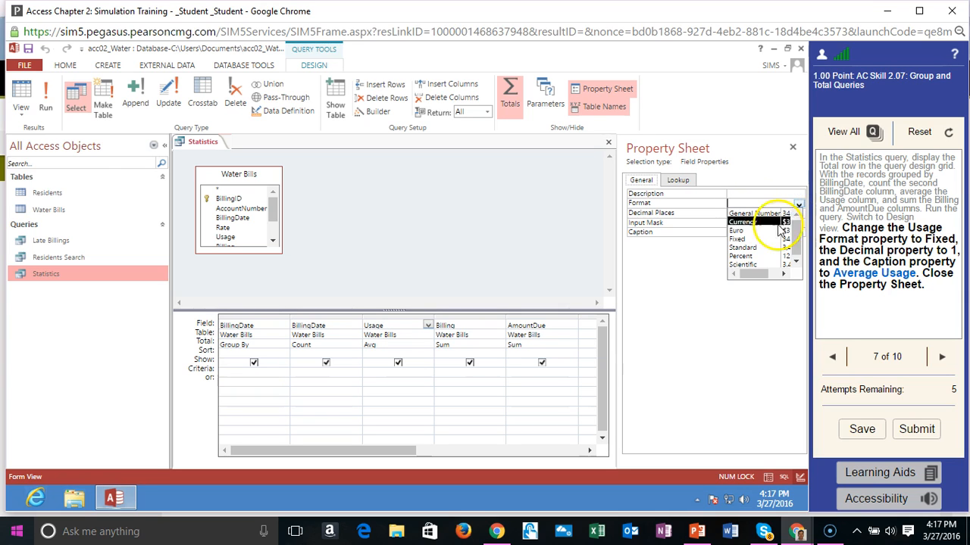
click(768, 241)
click(774, 215)
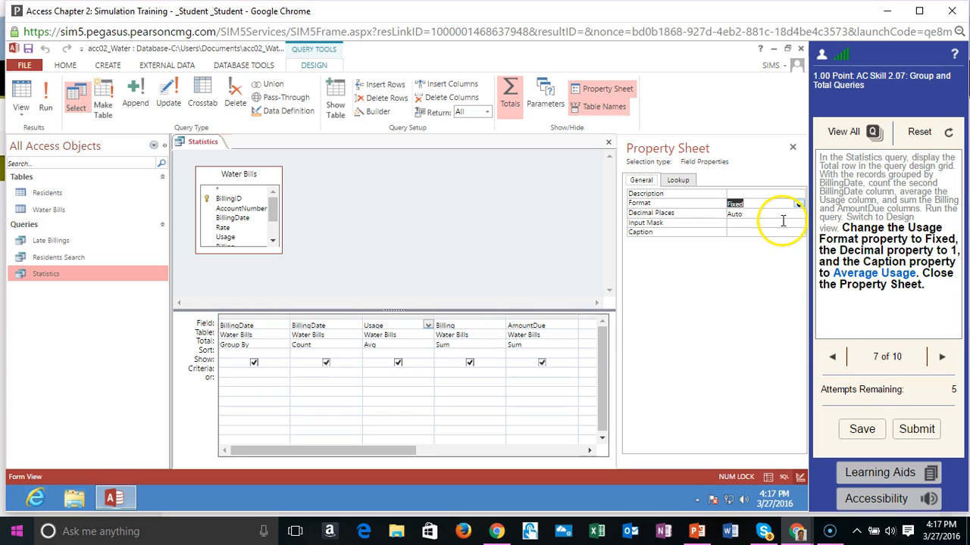
click(797, 216)
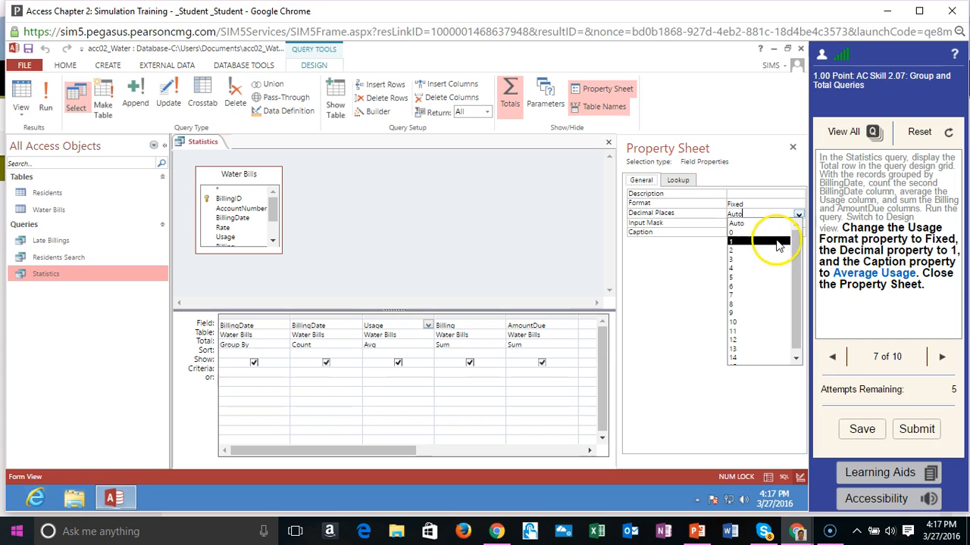
click(773, 241)
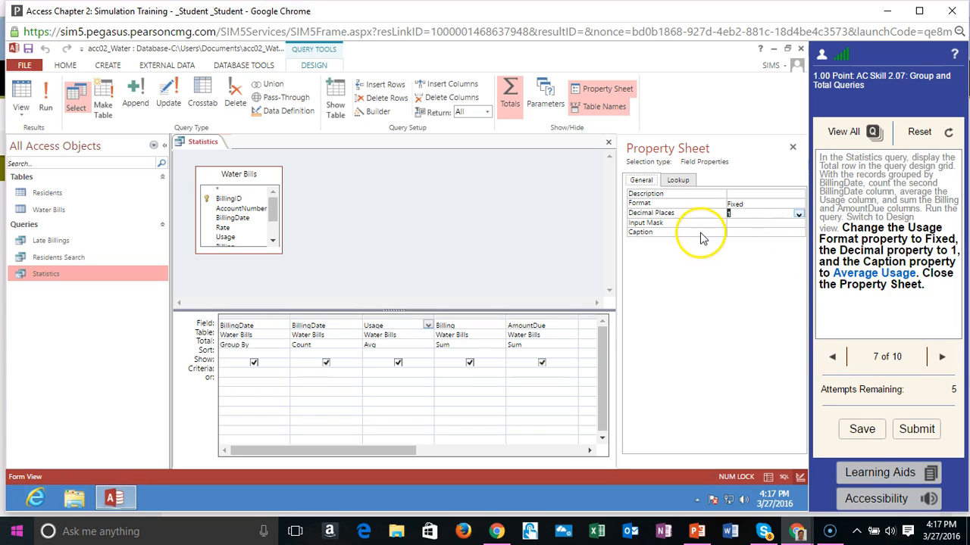
- Set the Usage column's Caption property to Average Usage and close the Property Sheet
click(747, 232)
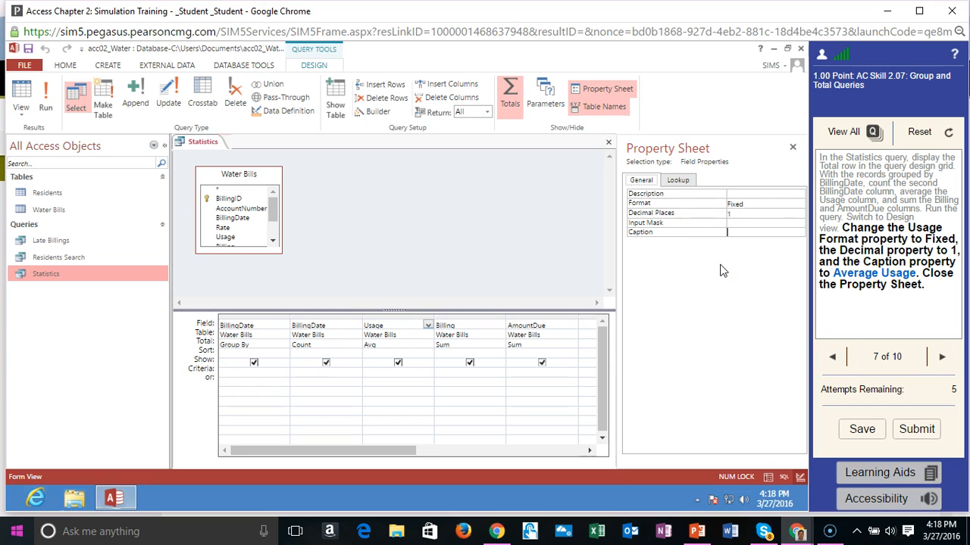
text(Avera)
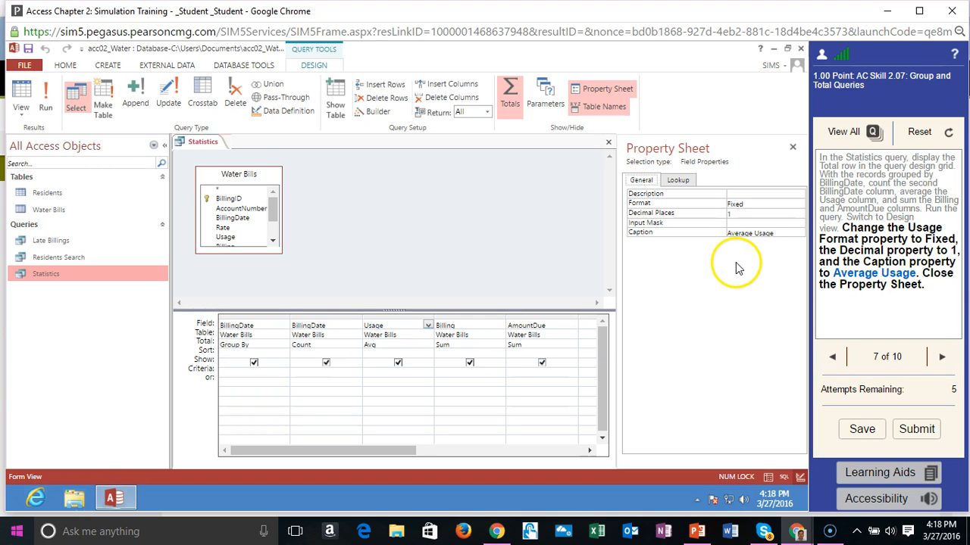
click(792, 146)
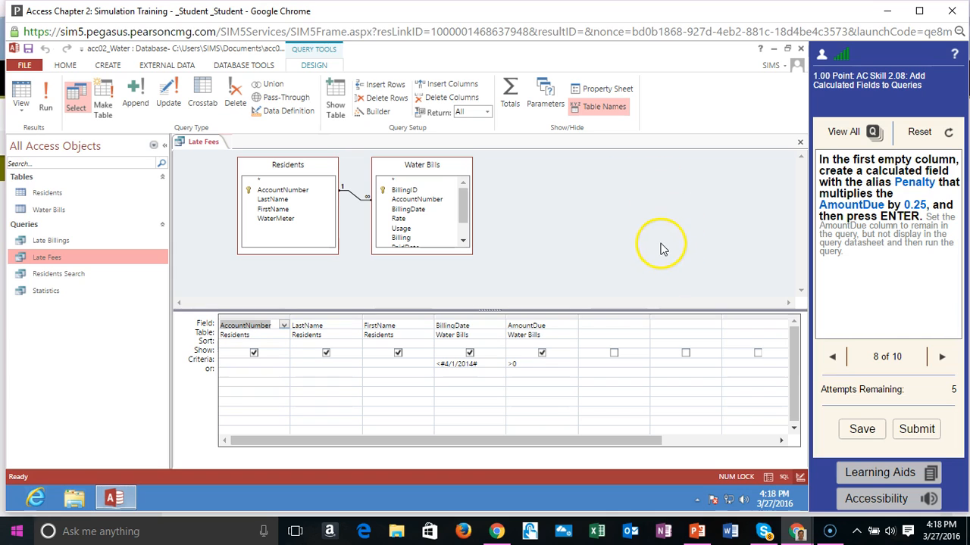
- Create the calculated field Penalty: [AmountDue]*0.25 in the first empty column of the Late Fees query
click(600, 326)
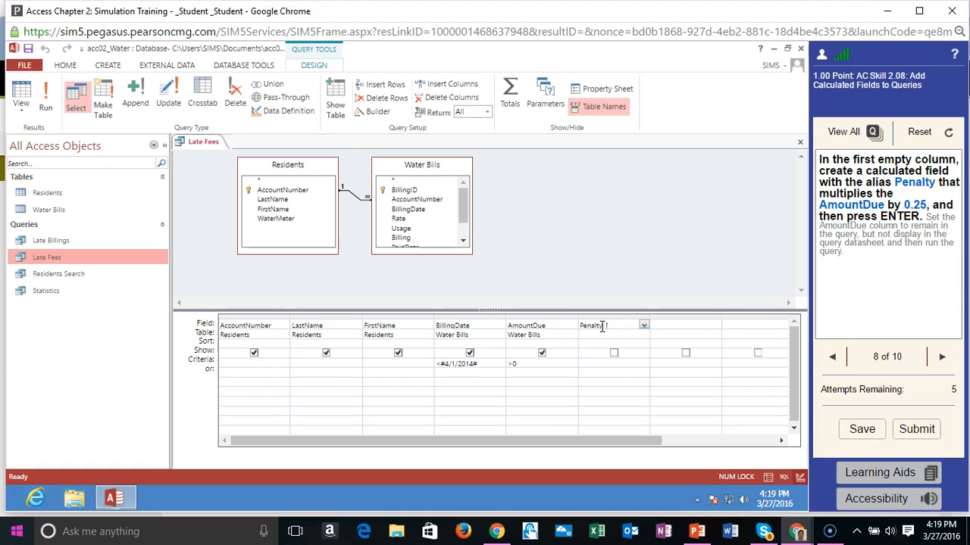
text(mountDue])
text(*0.25)
key(Return)
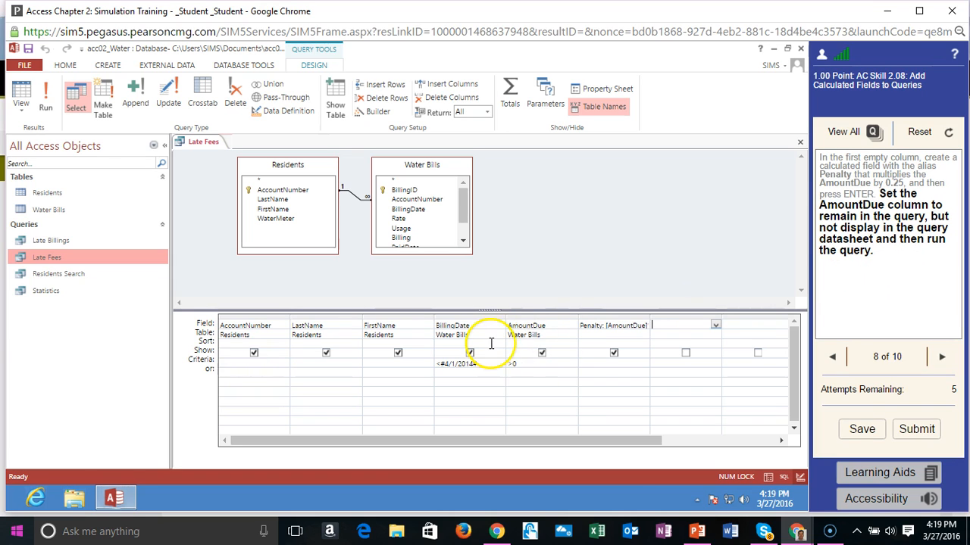
- Hide the AmountDue column from the Late Fees query's results and run the query
click(542, 353)
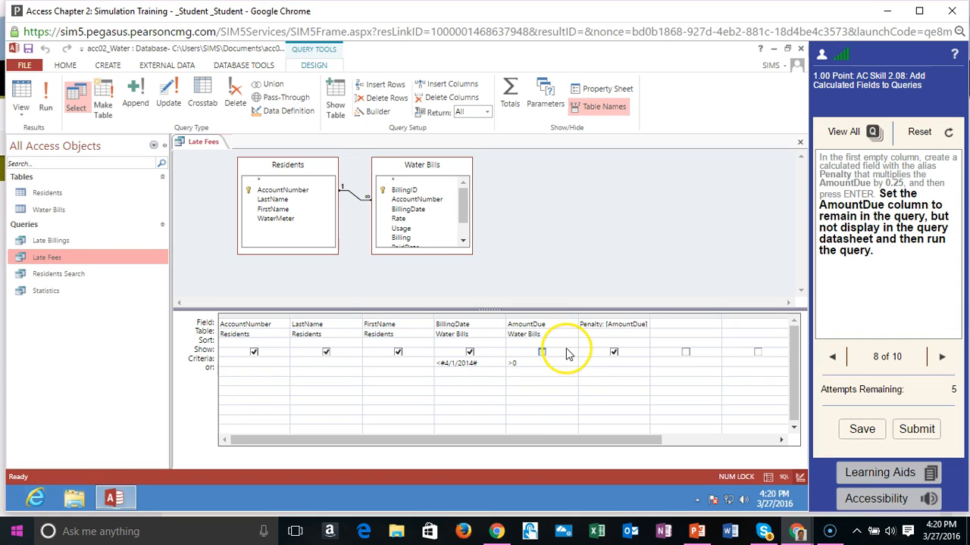
click(45, 95)
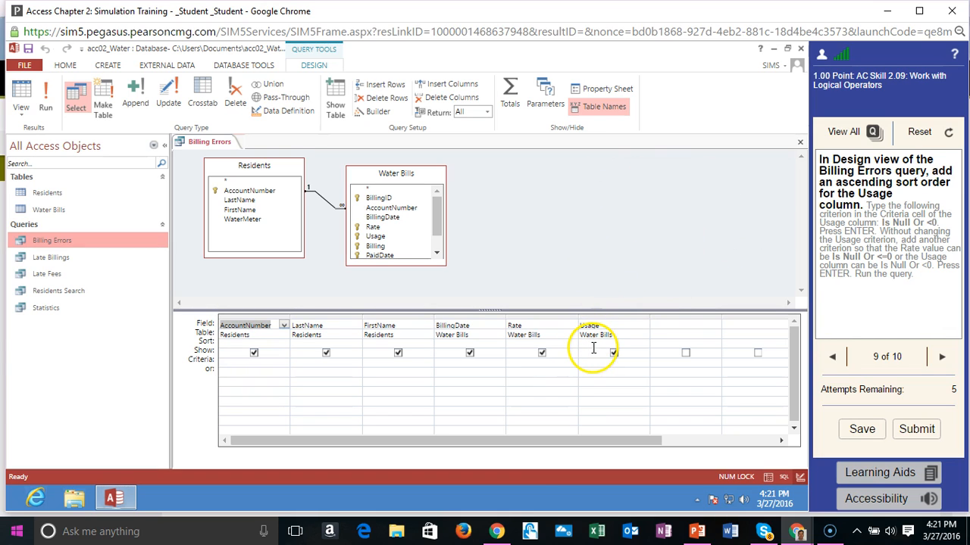
- Sort the Usage column of the Billing Errors query in ascending order
click(641, 345)
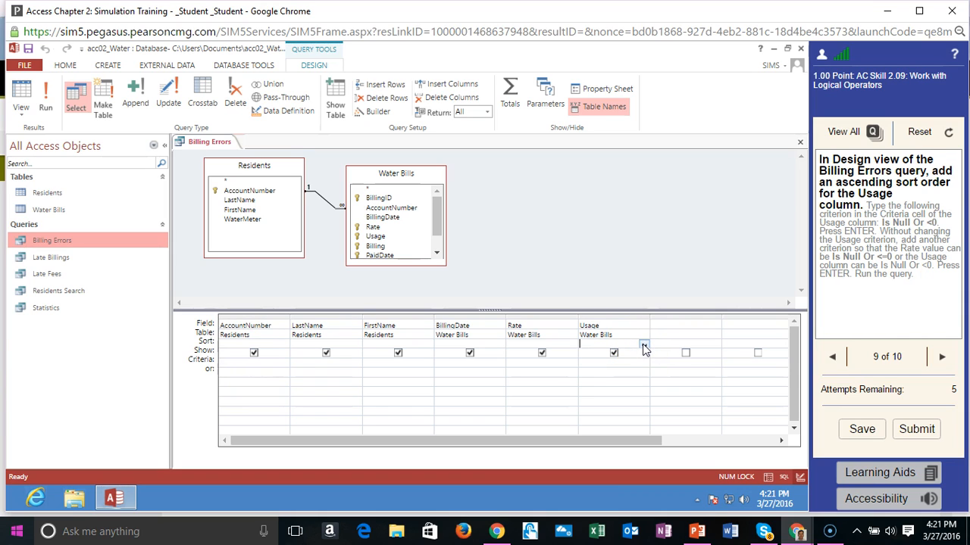
click(643, 346)
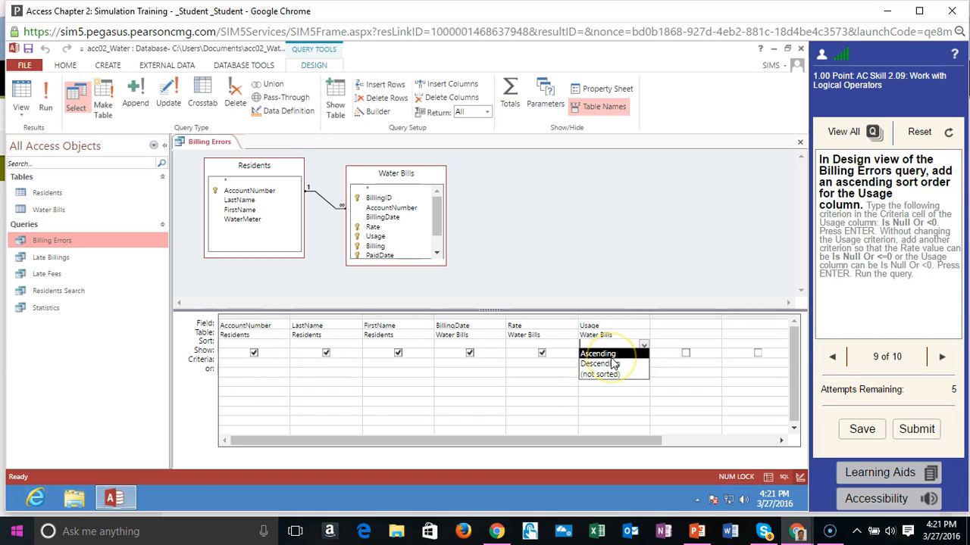
click(610, 354)
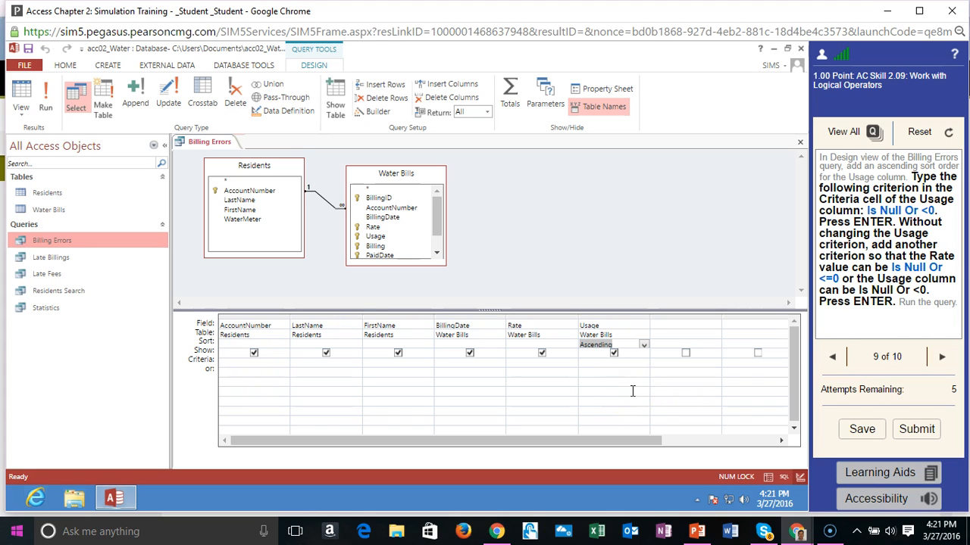
- Enter the criterion Is Null Or <0 in the Criteria cell of the Usage column
click(619, 357)
click(571, 360)
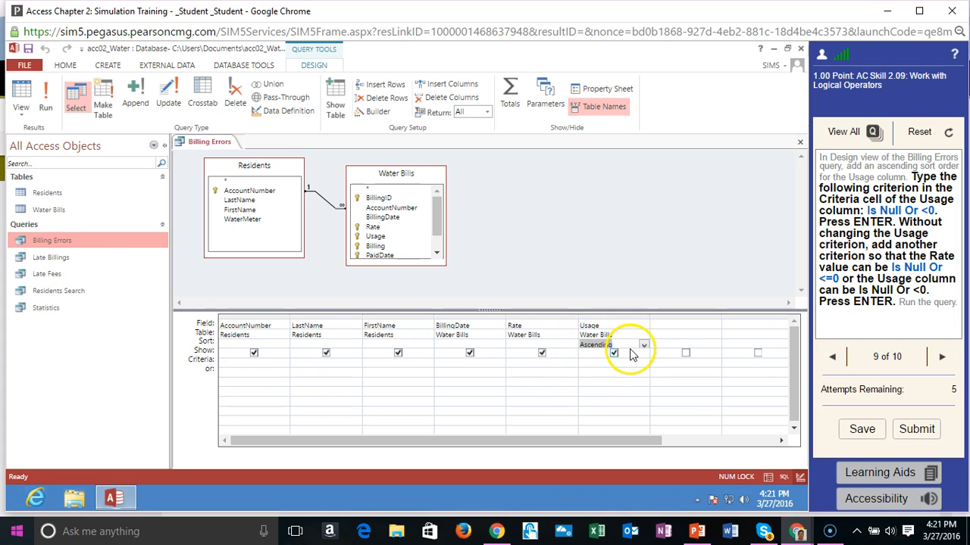
click(588, 363)
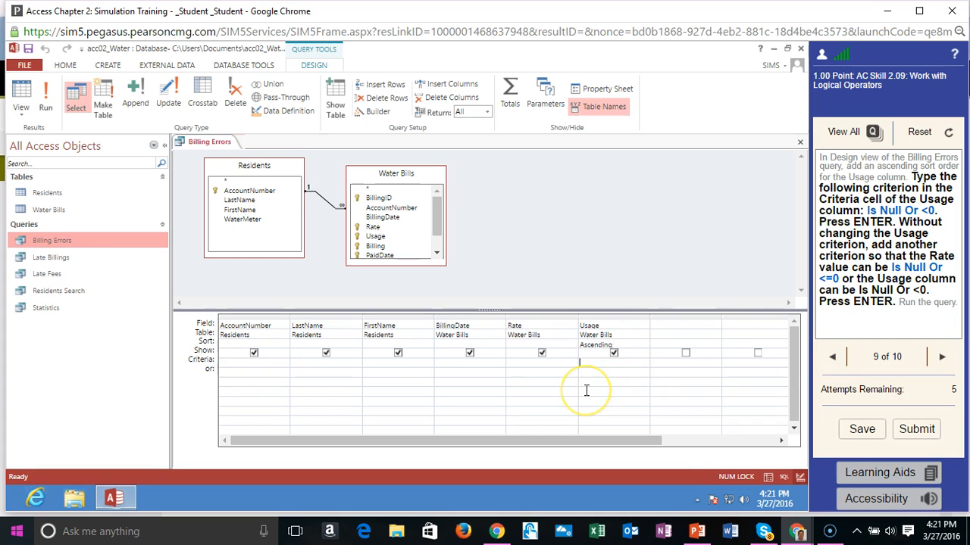
text(Is Null)
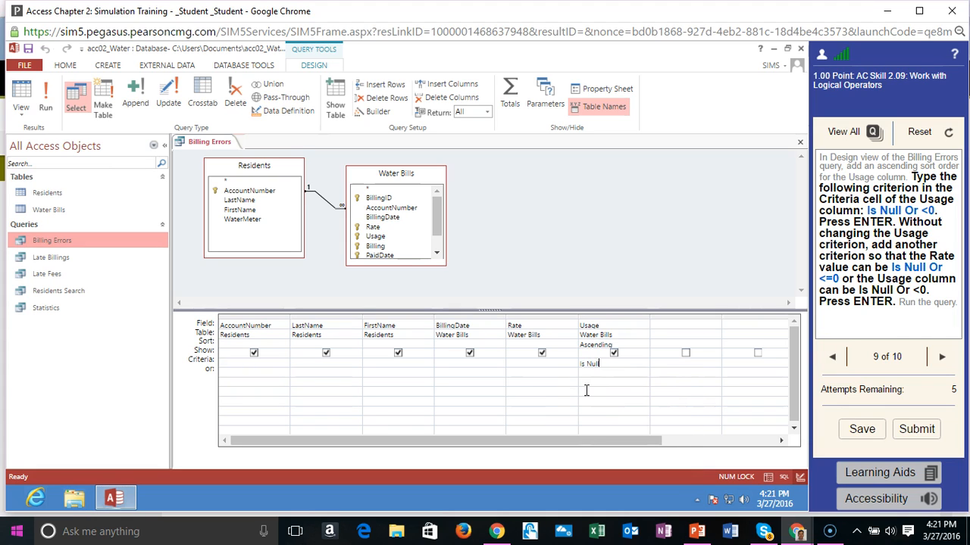
text( Or <0)
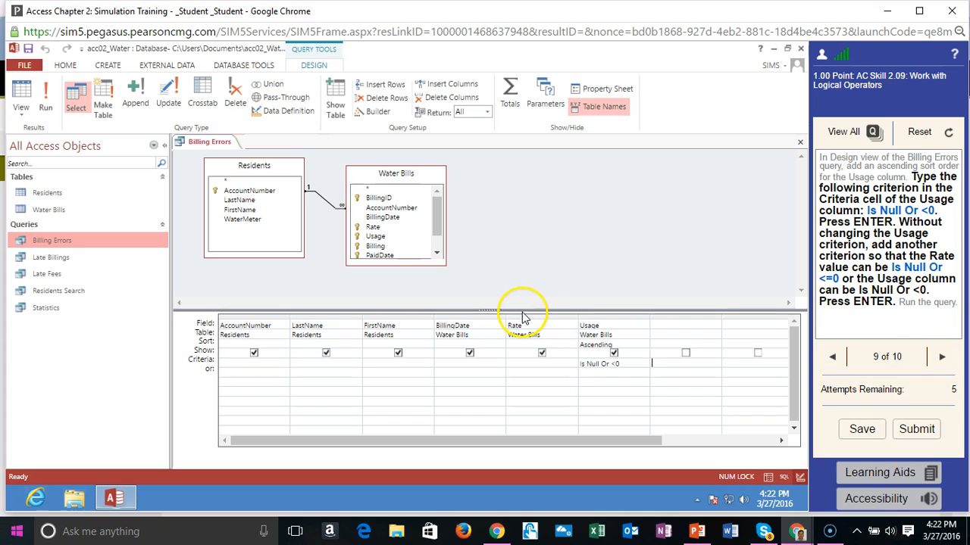
- Add the alternative criterion Is Null Or <=0 for the Rate column in the or row
click(520, 368)
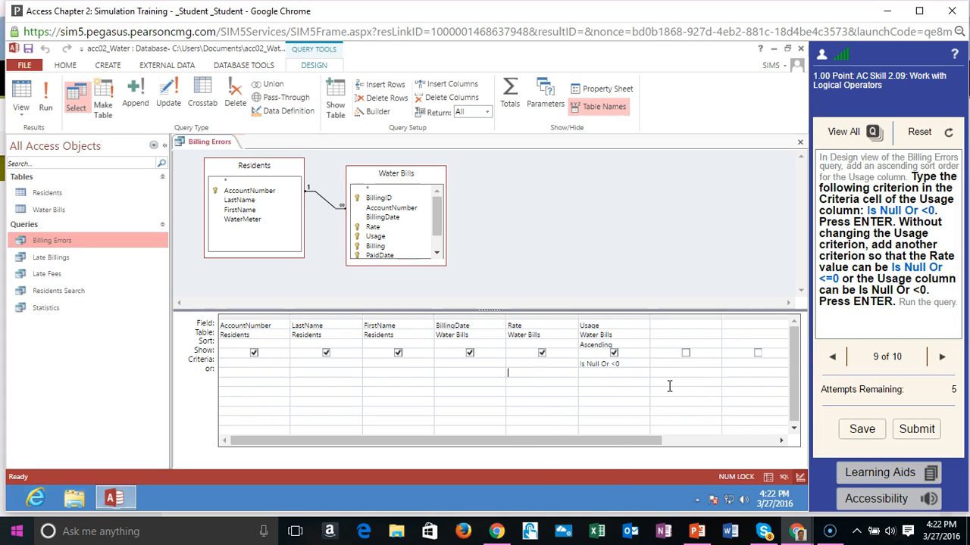
text(Is Null Or <=)
text(0)
key(Return)
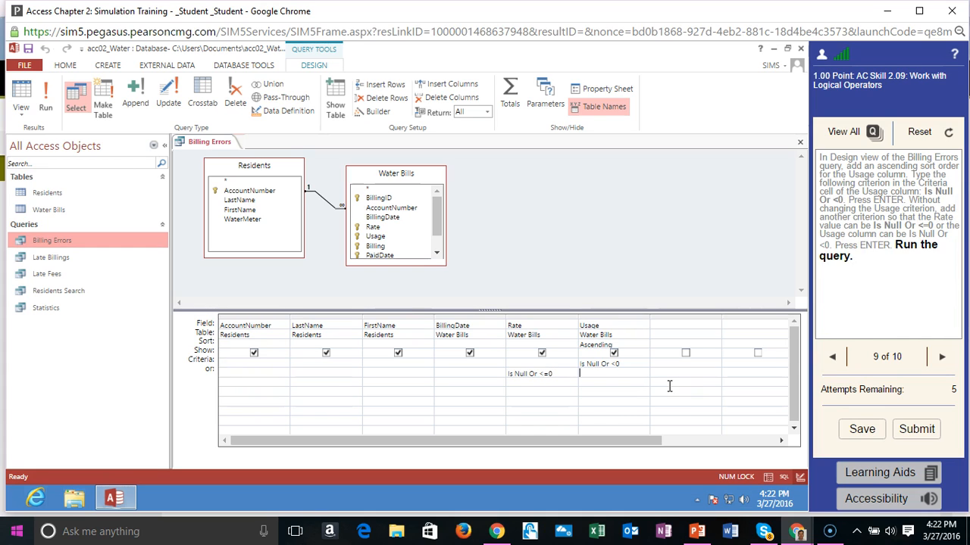
- Run the Billing Errors query
click(669, 349)
click(46, 93)
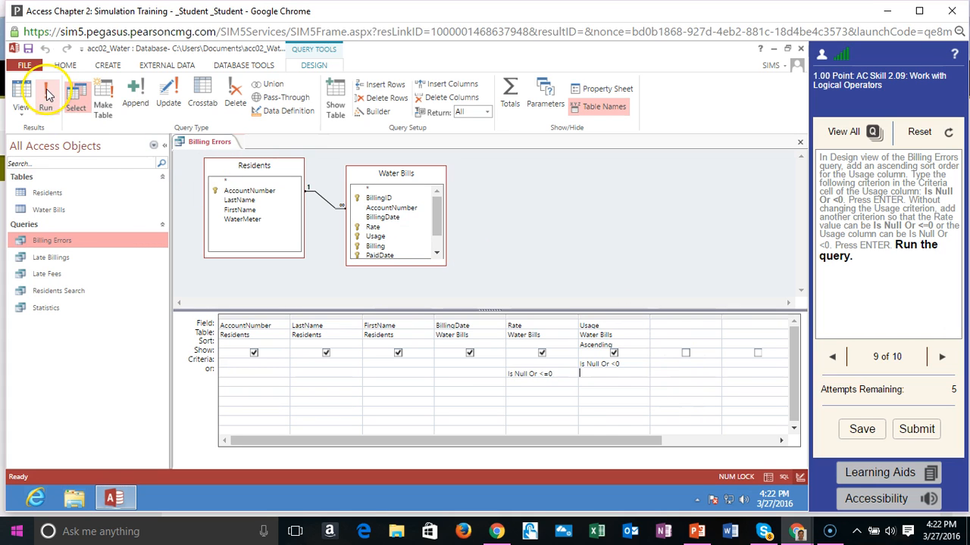
click(46, 92)
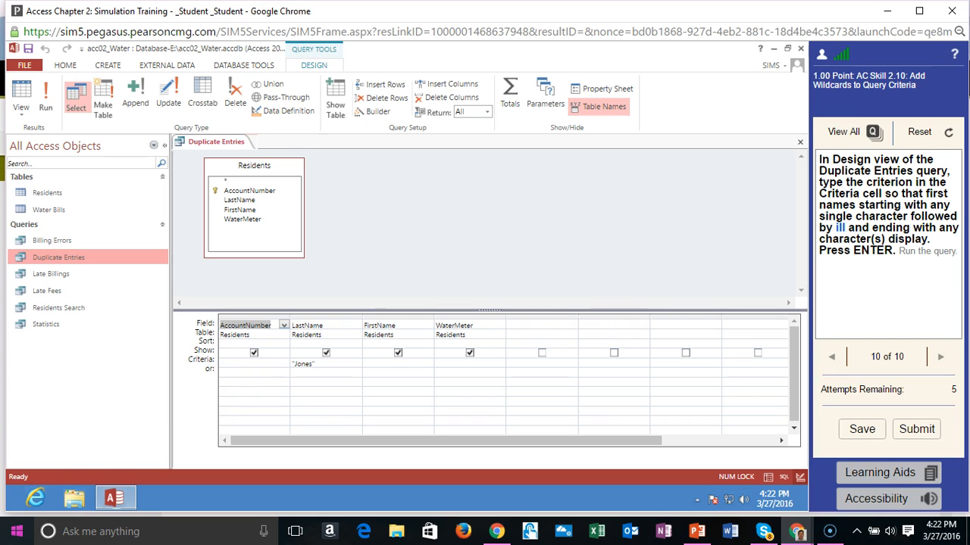
click(29, 492)
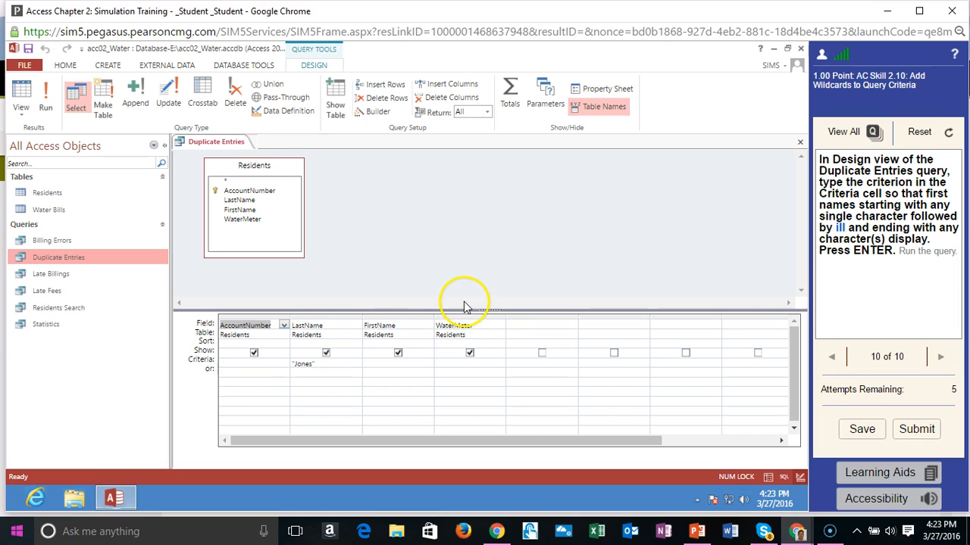
click(485, 250)
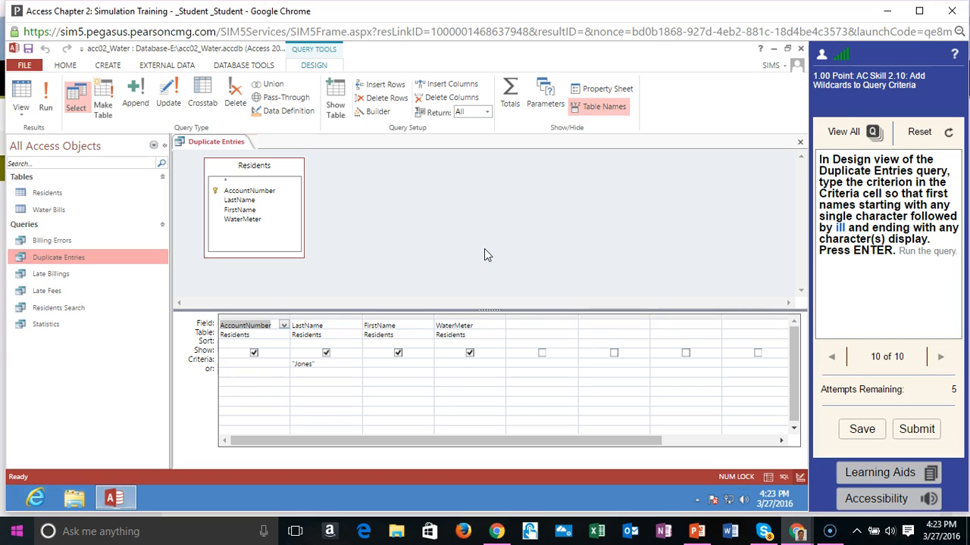
click(505, 231)
click(573, 200)
click(233, 273)
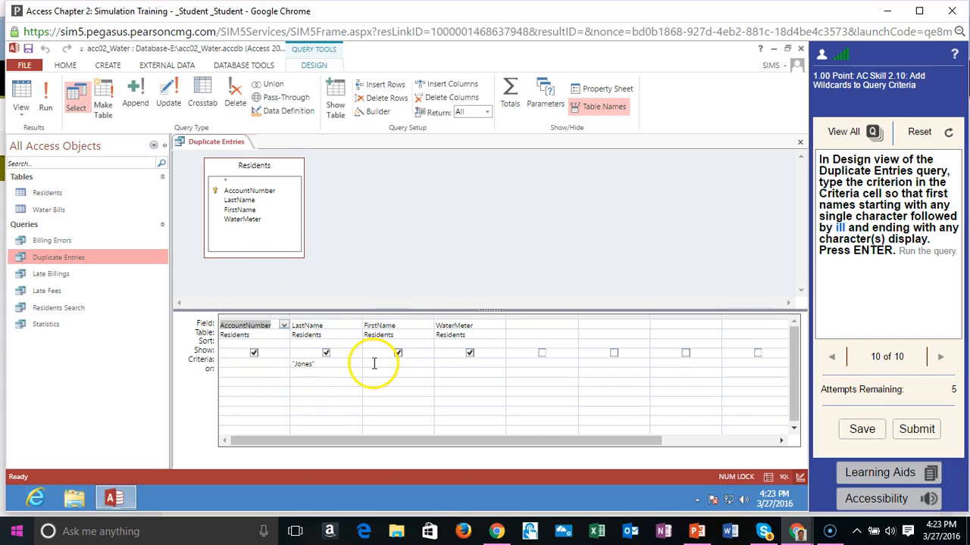
- Try to enter a quoted wildcard criterion without Like in the FirstName column, matching ill after a single character and before any ending
click(374, 364)
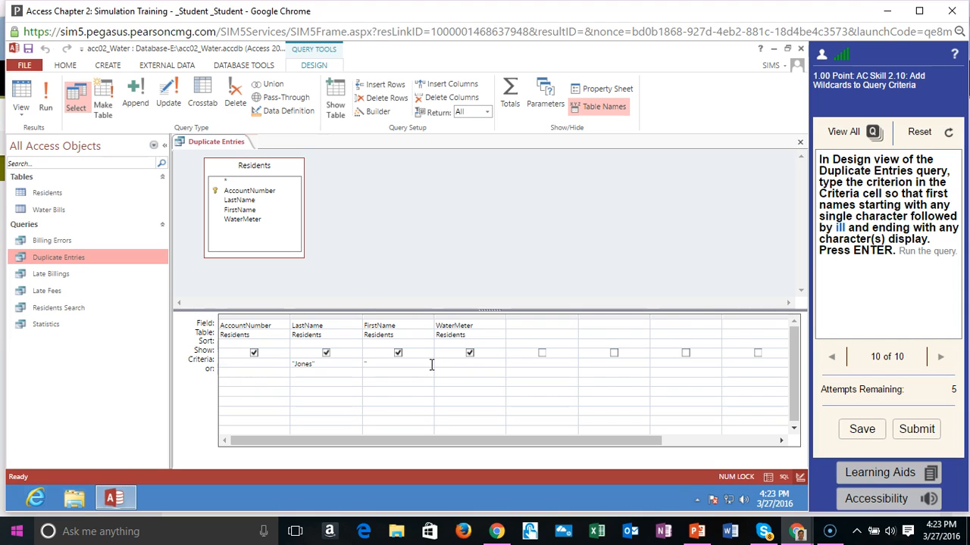
text(?)
text(?)
text(i)
text(ll)
text(*)
key(Return)
click(396, 363)
click(397, 364)
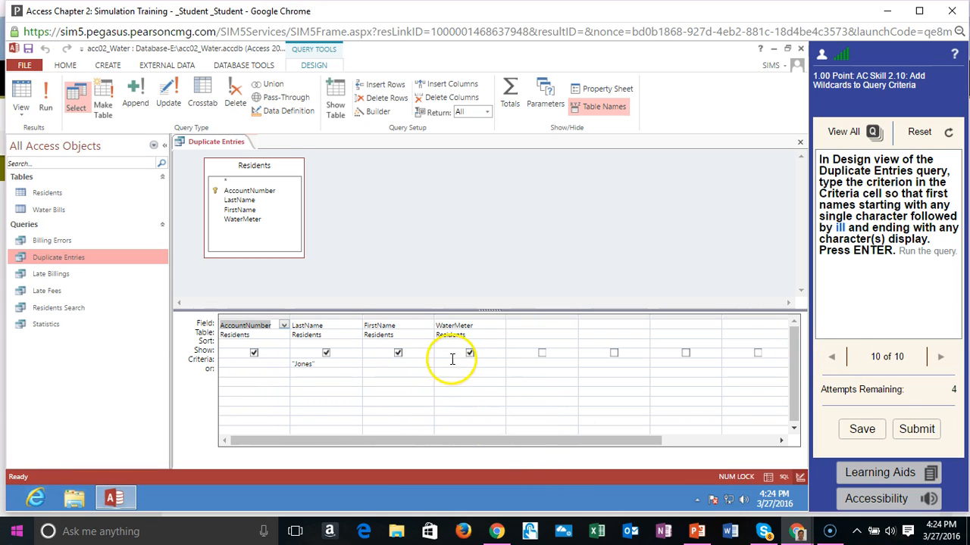
- Enter the criterion Like "?ill*" in the Criteria cell of the FirstName column in the Duplicate Entries query
click(390, 364)
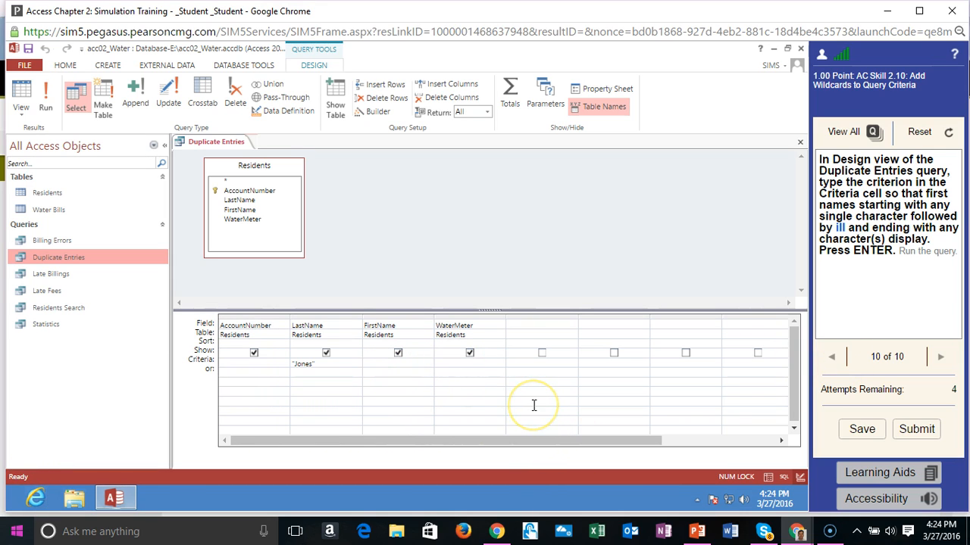
text(L)
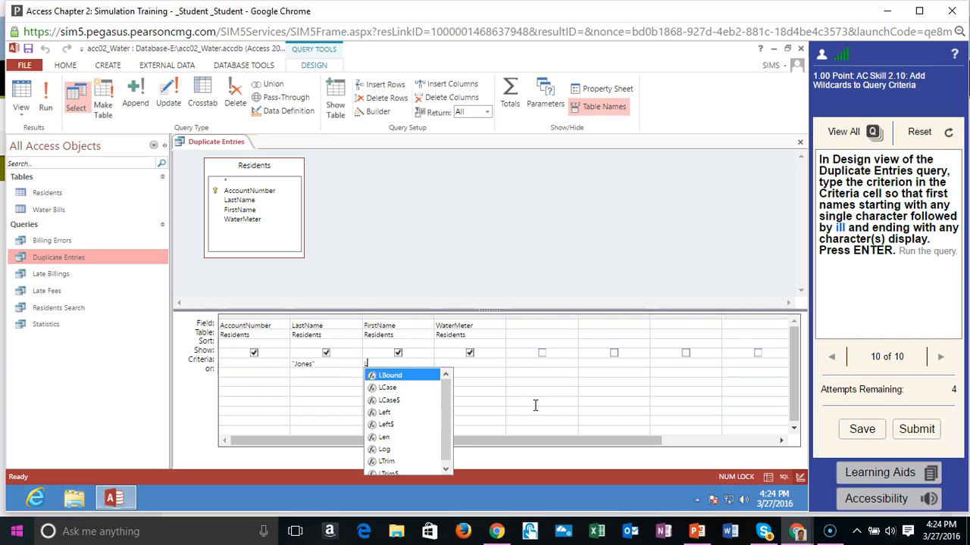
text(ike)
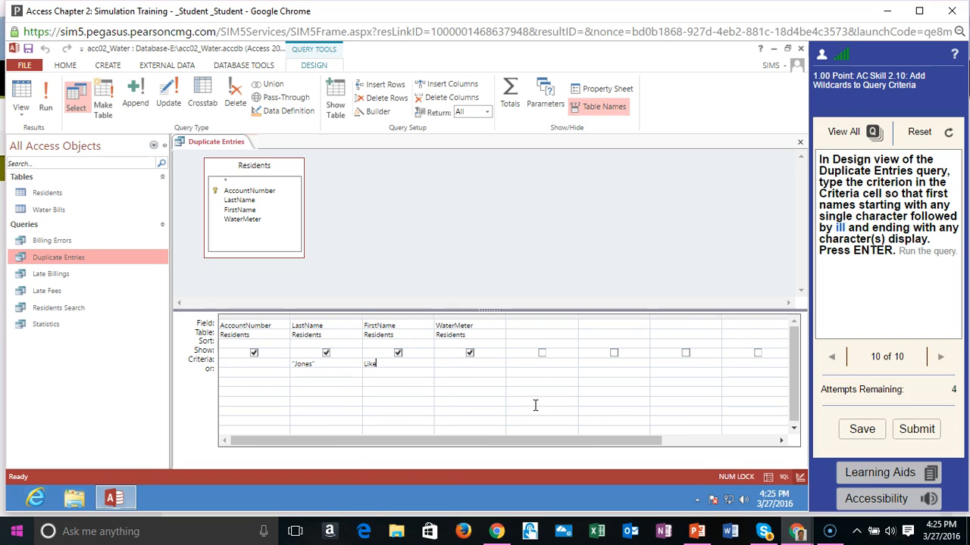
text( "?ill*")
key(Return)
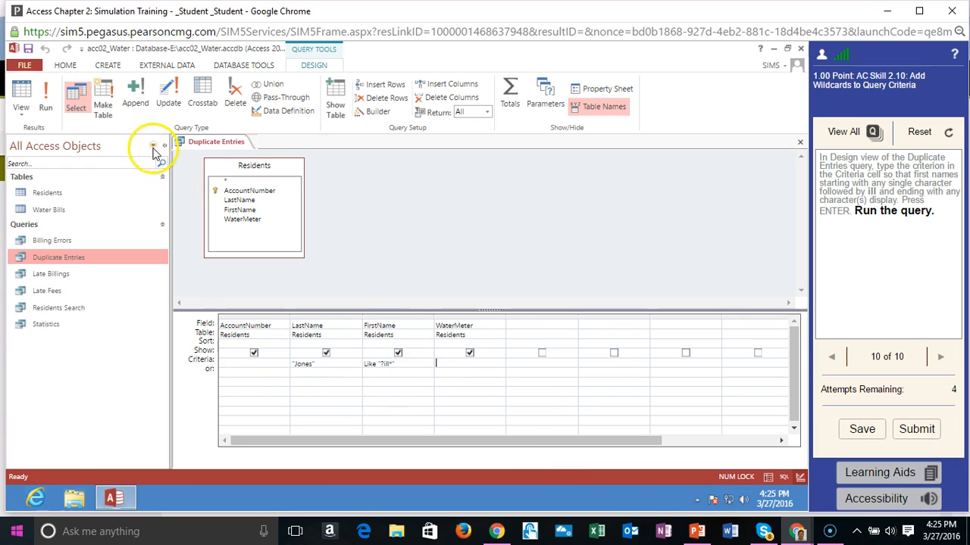
- Run the Duplicate Entries query and submit the finished assignment
click(46, 104)
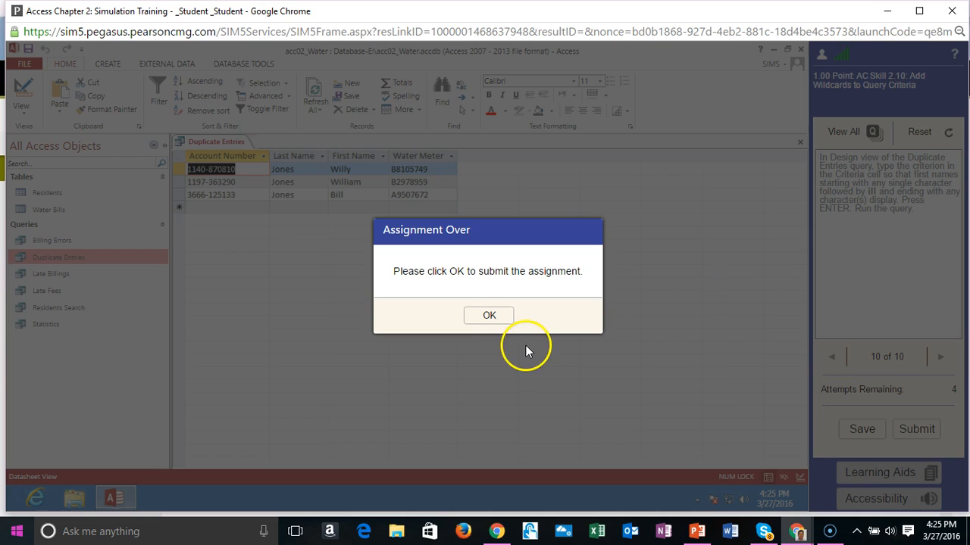
click(489, 316)
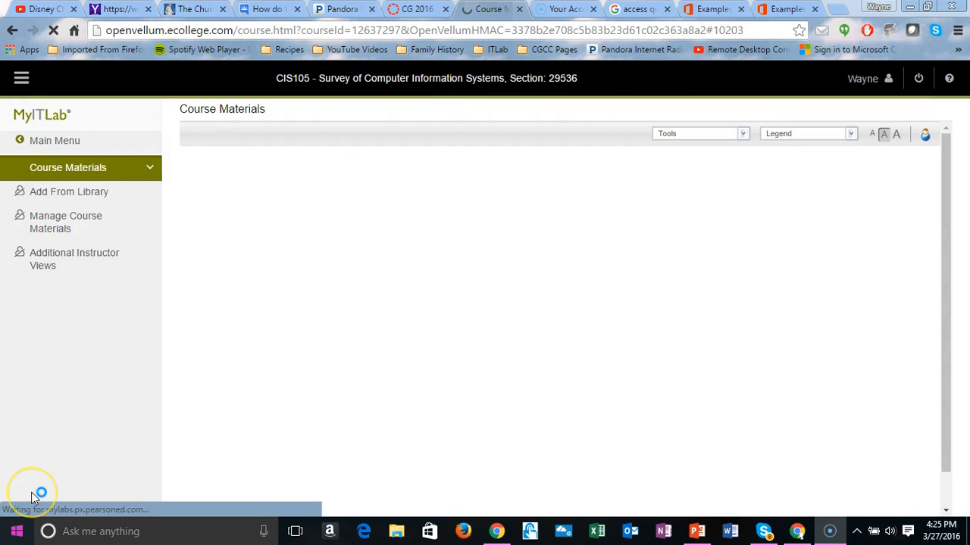